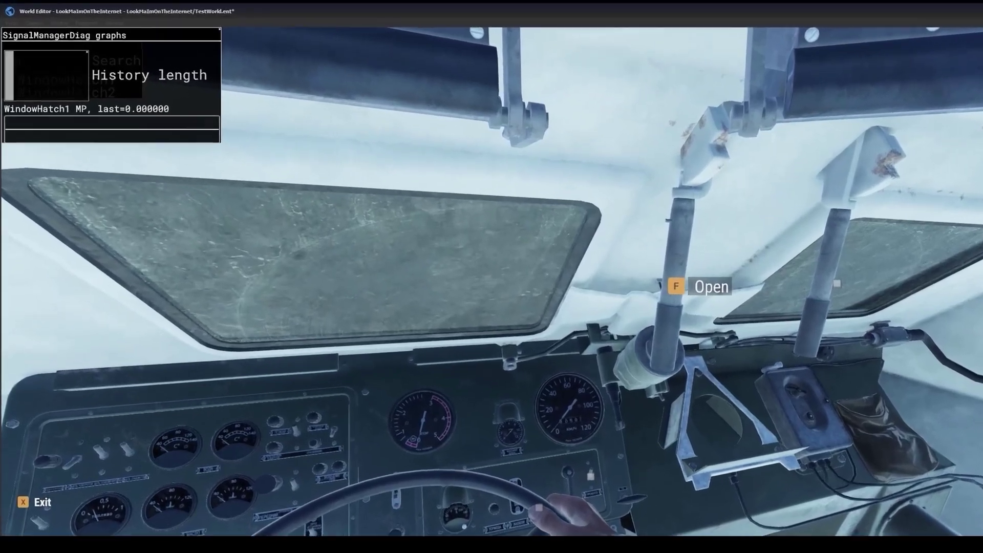
During play, press F to swing open the cockpit window hatch, raising WindowHatch1's signal to 1.
{"action": "key", "text": "f"}
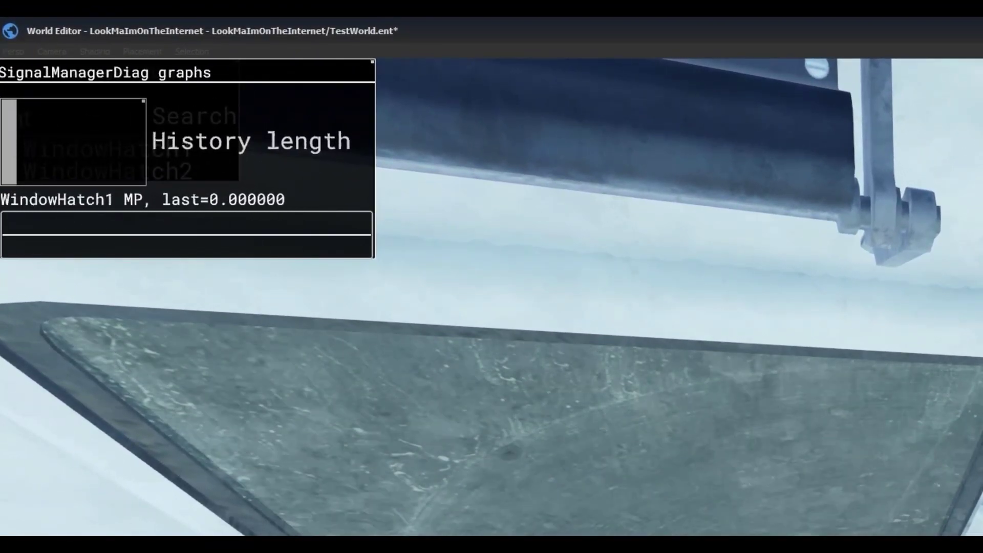
{"action": "key", "text": "f"}
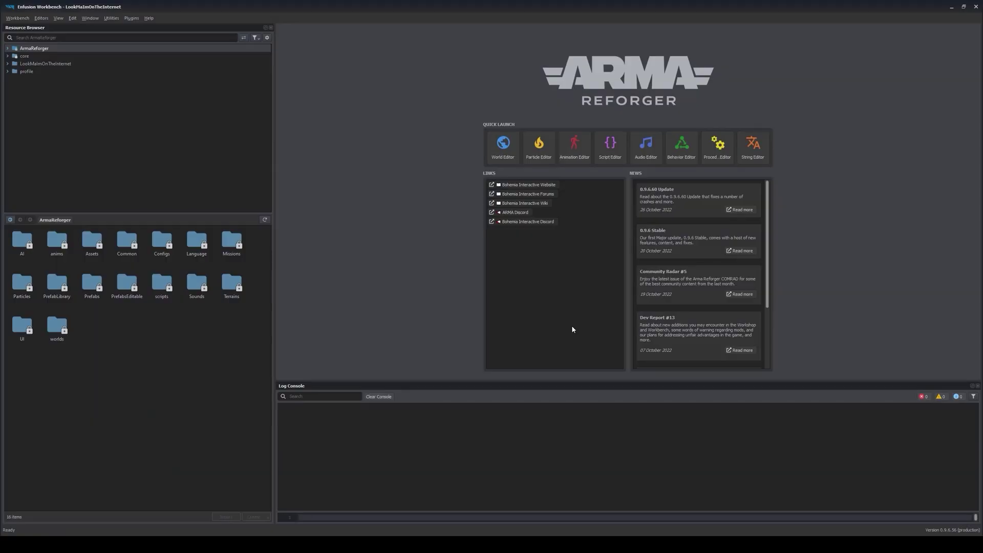
Open the Audio Editor and start a new Signal file.
{"action": "left_click", "coordinate": [649, 149]}
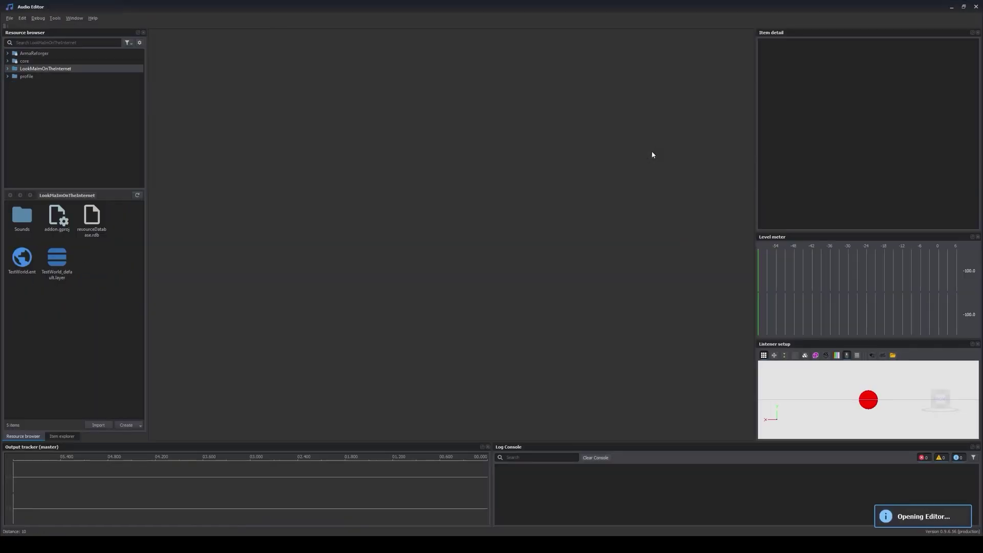
{"action": "left_click", "coordinate": [9, 19]}
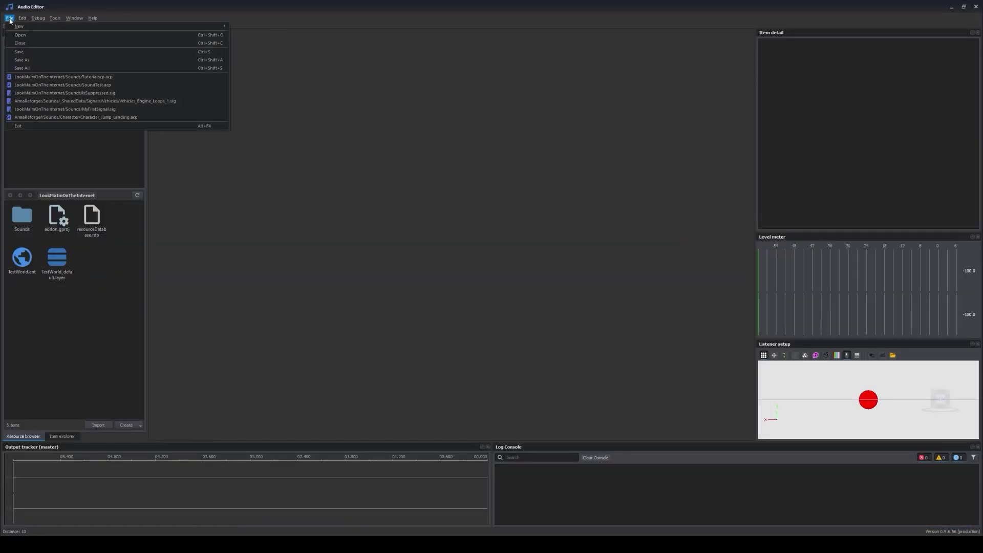
{"action": "mouse_move", "coordinate": [164, 26]}
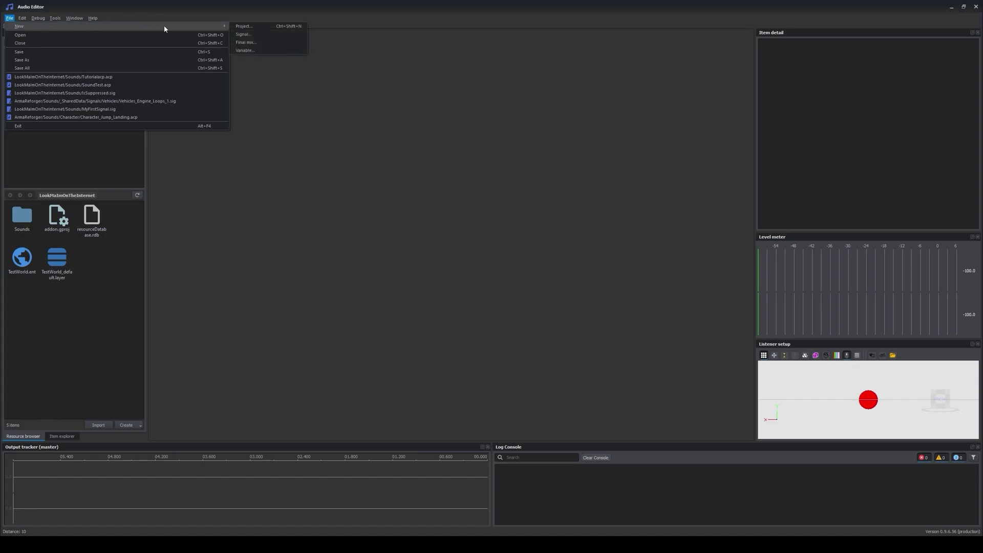
{"action": "left_click", "coordinate": [248, 34]}
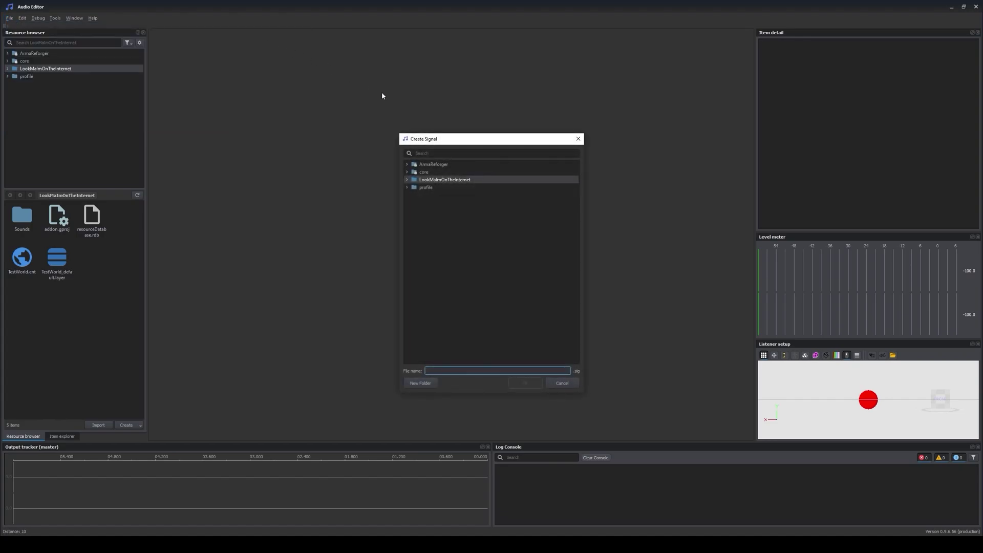
Save the new signal as TestSignal in the project's Sounds folder.
{"action": "left_click", "coordinate": [407, 179]}
{"action": "left_click", "coordinate": [413, 187]}
{"action": "left_click", "coordinate": [425, 188]}
{"action": "left_click", "coordinate": [438, 371]}
{"action": "type", "text": "TestSignal"}
{"action": "key", "text": "Return"}
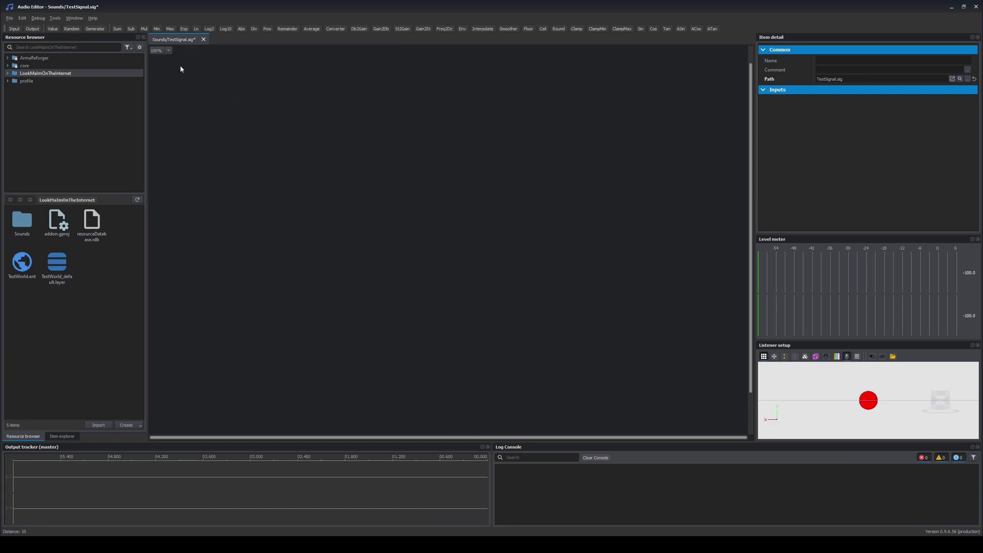
Add Value 6 beneath Value 5 and clear the compile errors from the console.
{"action": "left_click", "coordinate": [53, 29]}
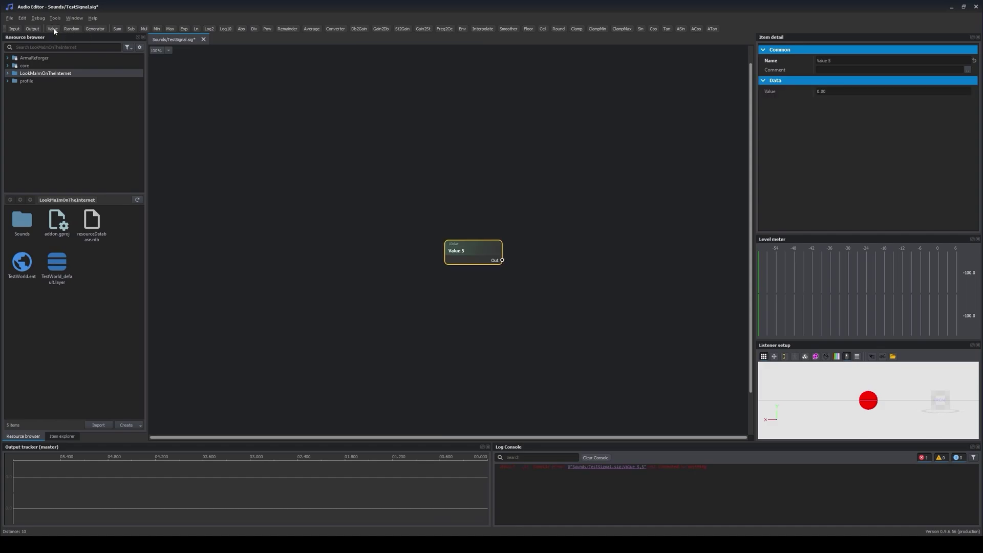
{"action": "left_click_drag", "start_coordinate": [474, 245], "coordinate": [469, 297]}
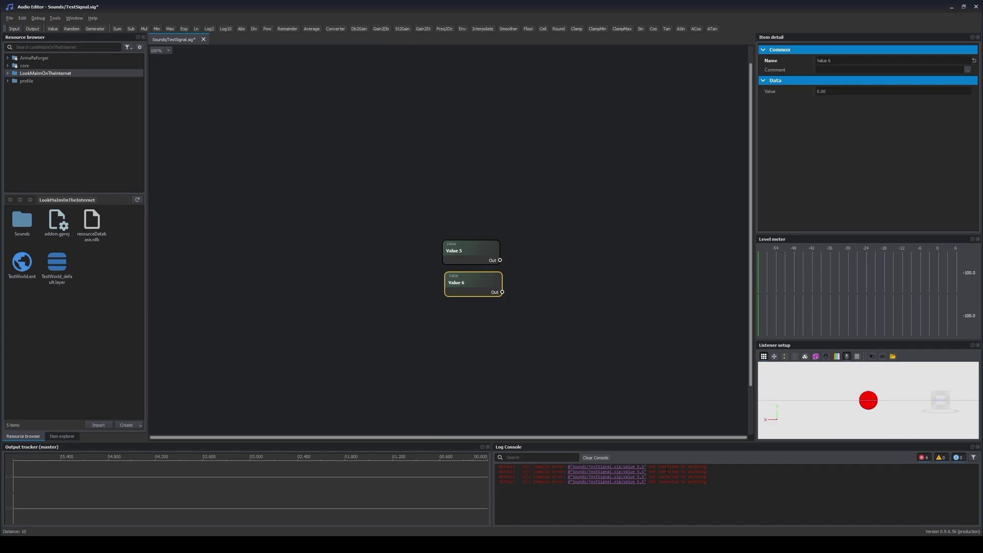
{"action": "left_click", "coordinate": [595, 458]}
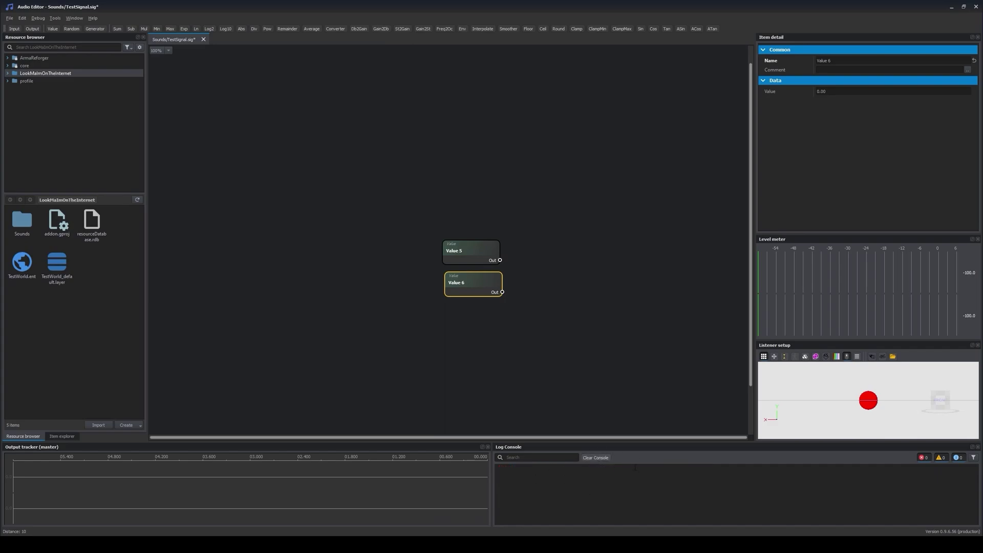
Add a Mul node, Mul 7, to the right of the two Value nodes.
{"action": "left_click", "coordinate": [514, 263]}
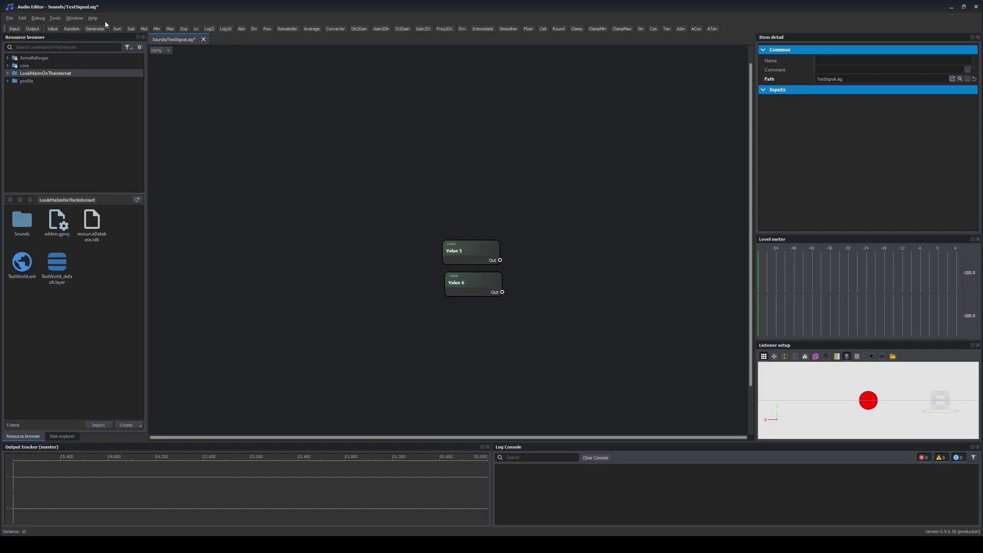
{"action": "left_click", "coordinate": [144, 29]}
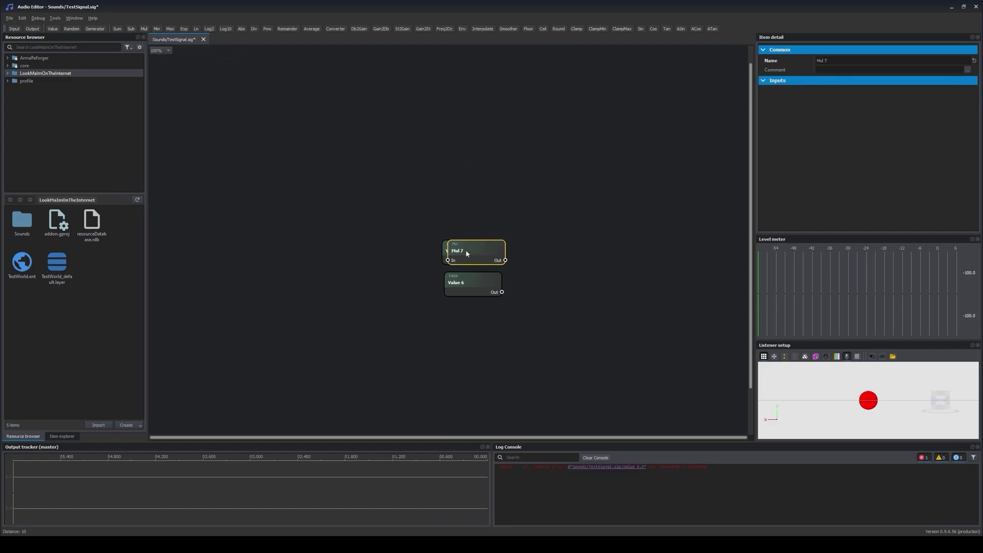
{"action": "left_click_drag", "start_coordinate": [465, 253], "coordinate": [494, 276]}
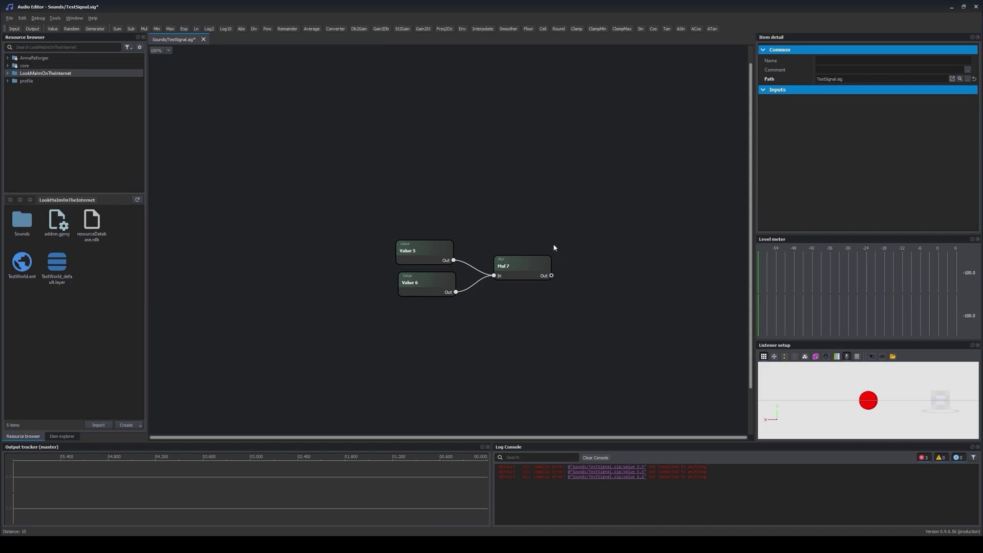
{"action": "left_click", "coordinate": [444, 249]}
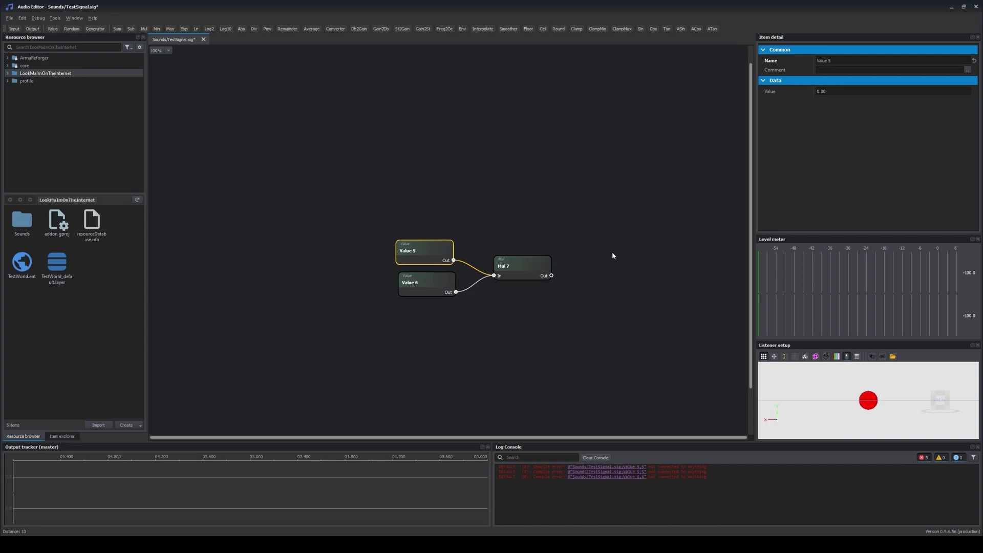
Set Value 5's value to 2 and rename the node 2.
{"action": "left_click", "coordinate": [832, 93]}
{"action": "type", "text": "2"}
{"action": "key", "text": "Return"}
{"action": "left_click", "coordinate": [841, 62]}
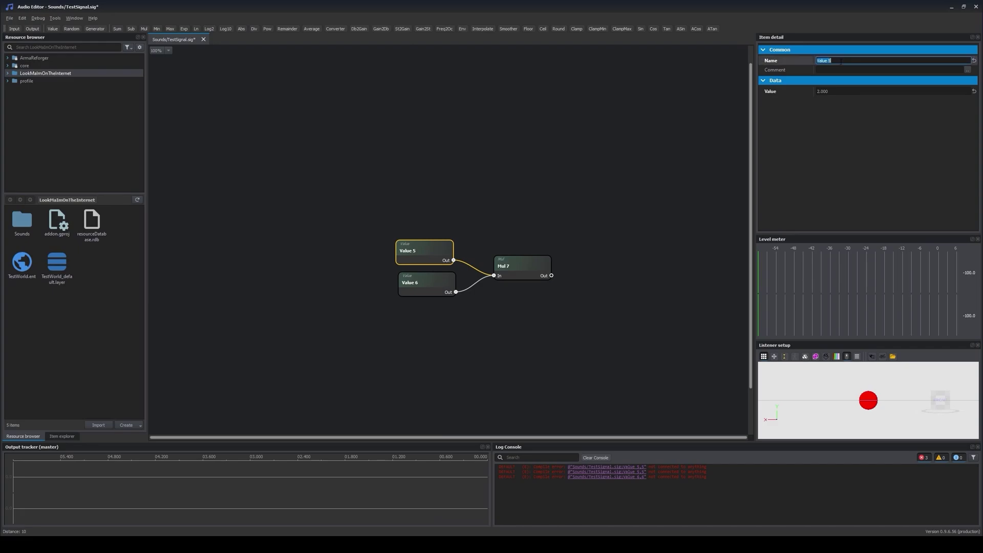
{"action": "type", "text": "2"}
{"action": "key", "text": "Return"}
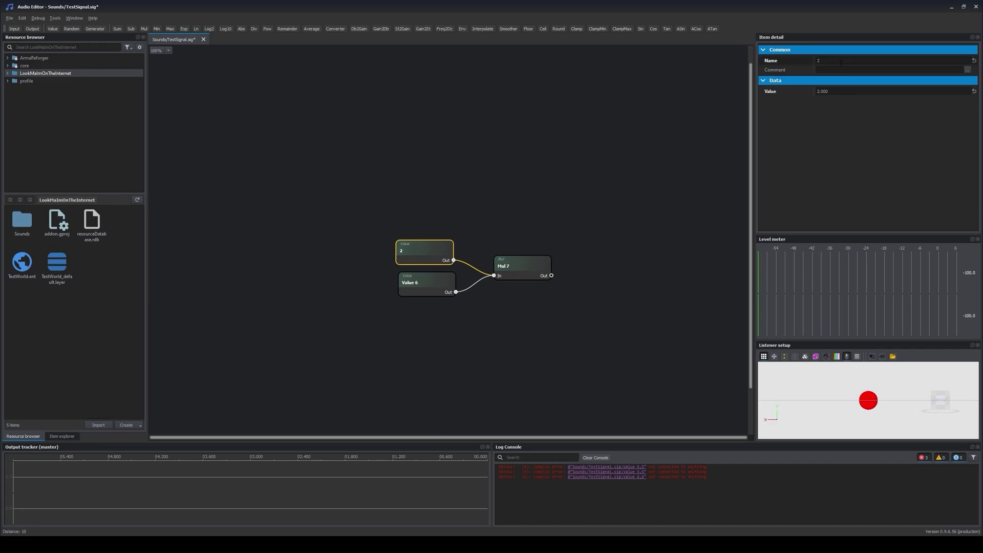
Set Value 6's value to 4 and rename the node 4.
{"action": "left_click", "coordinate": [433, 290]}
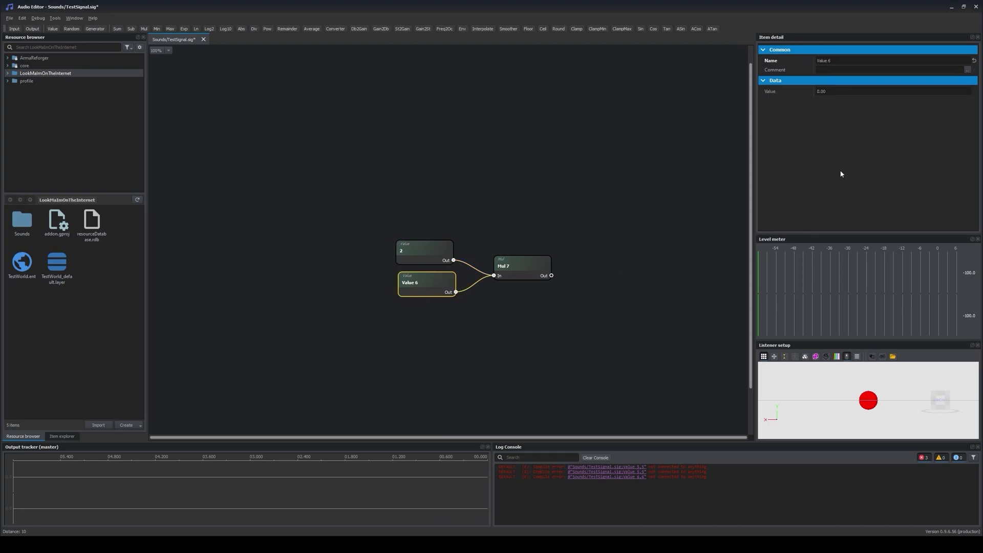
{"action": "left_click", "coordinate": [850, 92]}
{"action": "type", "text": "4"}
{"action": "key", "text": "Tab"}
{"action": "type", "text": "4"}
{"action": "left_click", "coordinate": [555, 247]}
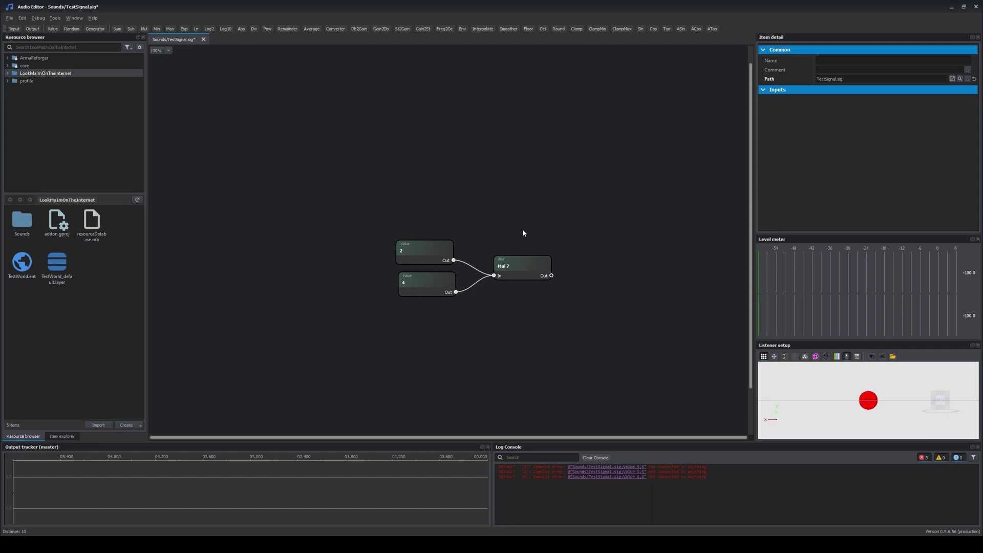
Start debugging from the Debug menu so Mul 7 outputs 8.
{"action": "left_click", "coordinate": [38, 19]}
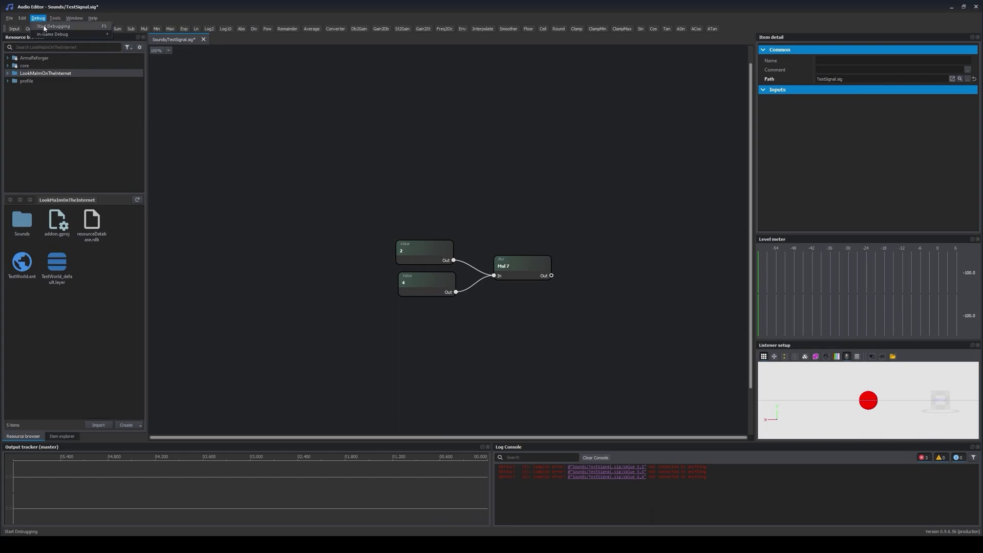
{"action": "left_click", "coordinate": [44, 26]}
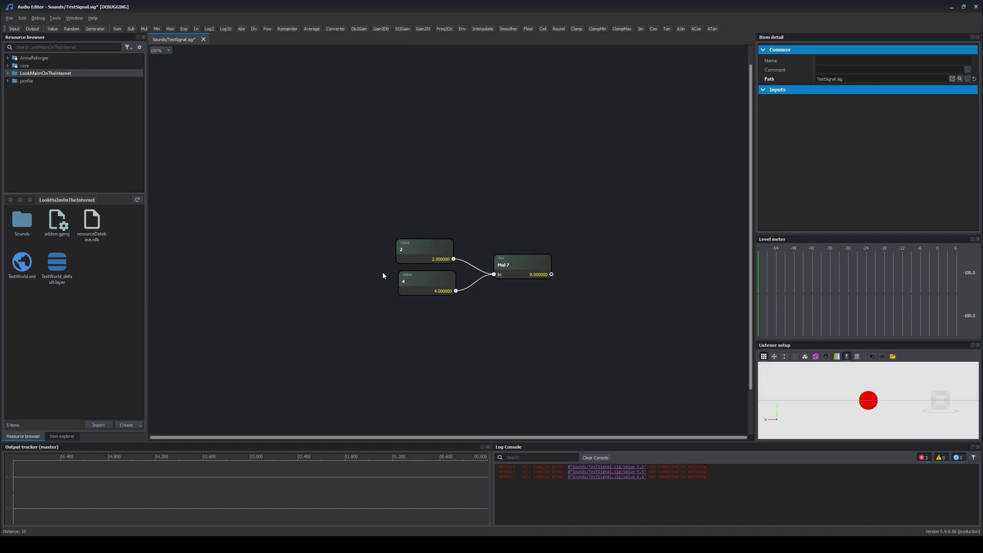
Save TestSignal.sig and open Tutorialacp.acp.
{"action": "key", "text": "ctrl+s"}
{"action": "left_click", "coordinate": [6, 18]}
{"action": "left_click", "coordinate": [20, 36]}
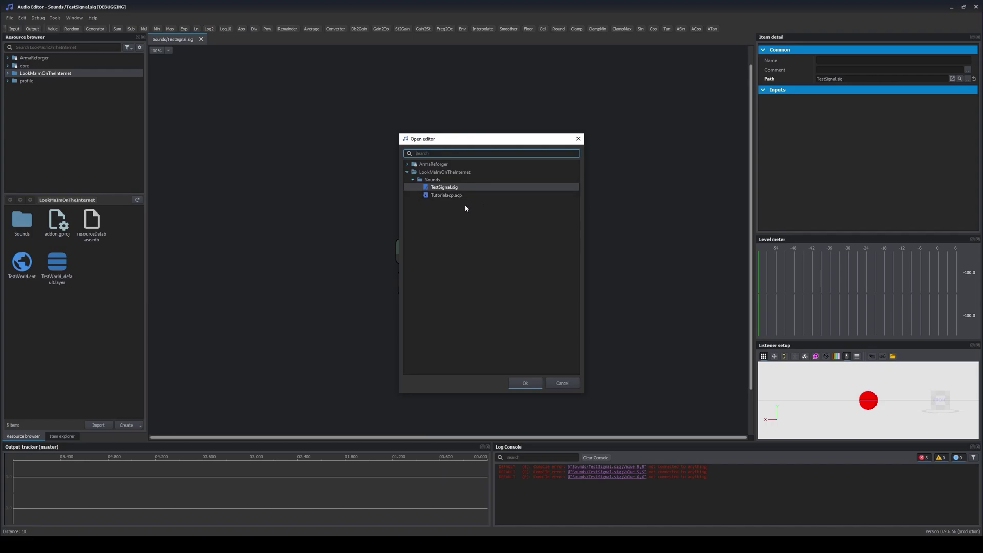
{"action": "left_click", "coordinate": [448, 196]}
{"action": "left_click", "coordinate": [525, 383]}
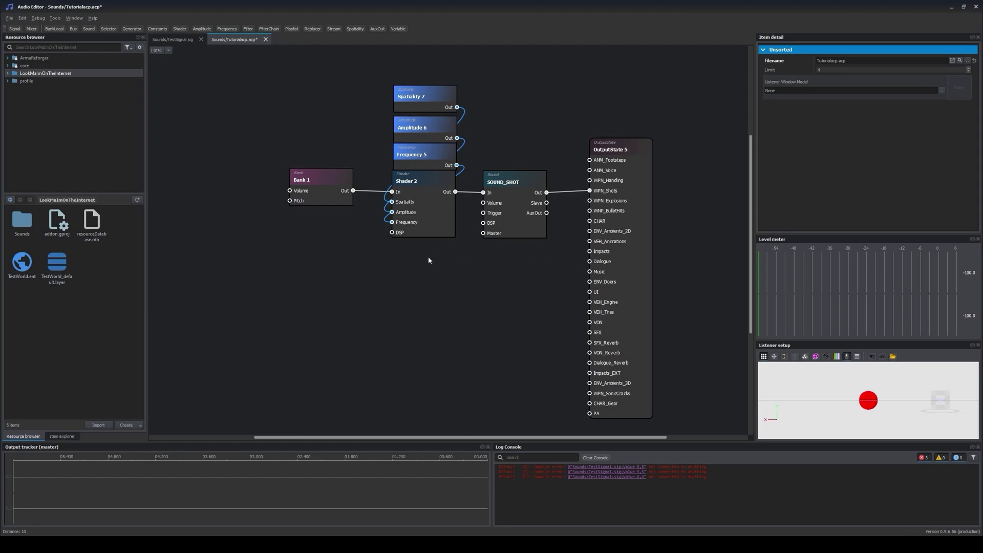
Drag TestSignal.sig from the Sounds folder into the graph as Signal 9, framing the nodes.
{"action": "double_click", "coordinate": [22, 220]}
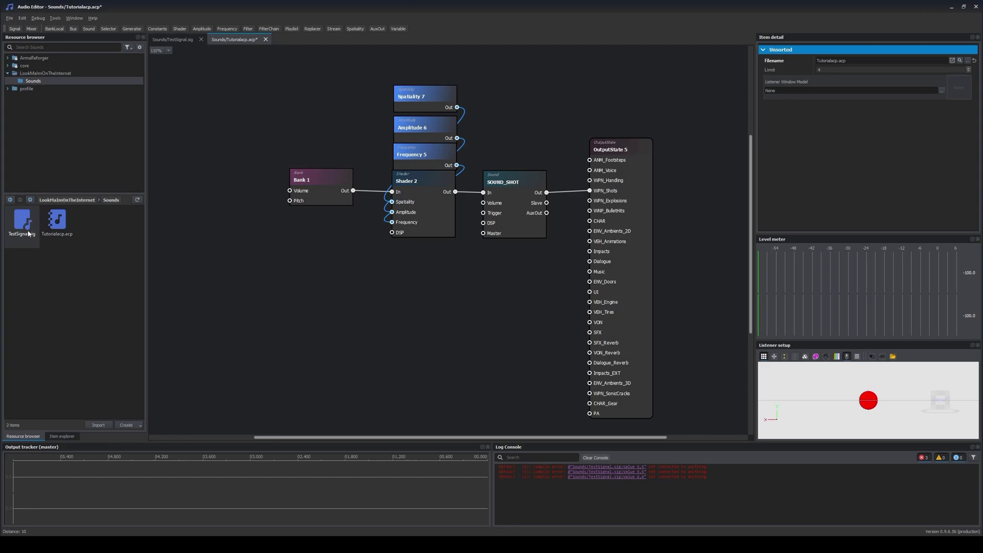
{"action": "left_click_drag", "start_coordinate": [23, 221], "coordinate": [229, 187]}
{"action": "middle_click_drag", "start_coordinate": [264, 197], "coordinate": [419, 250]}
{"action": "scroll", "coordinate": [403, 253], "scroll_direction": "down", "scroll_amount": 1}
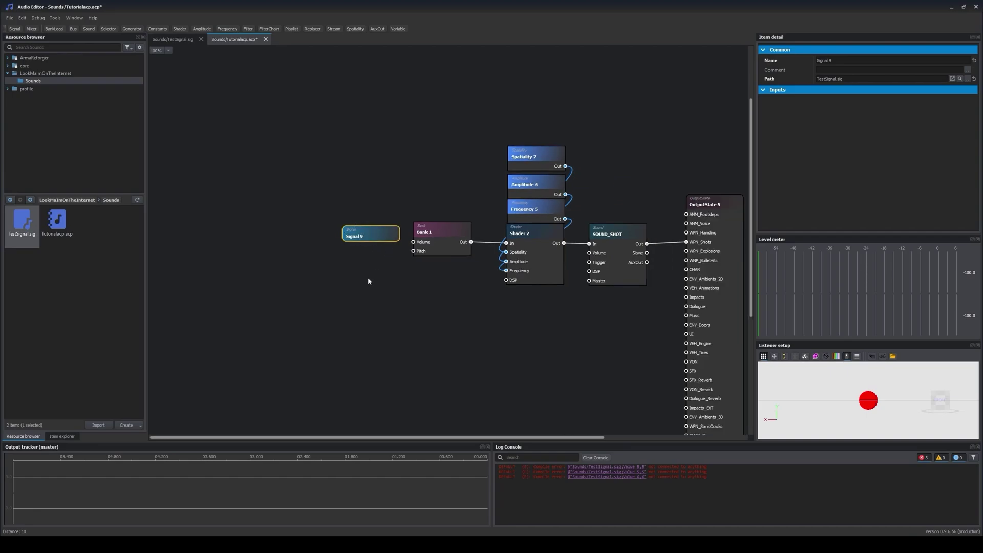
{"action": "middle_click_drag", "start_coordinate": [369, 282], "coordinate": [364, 257]}
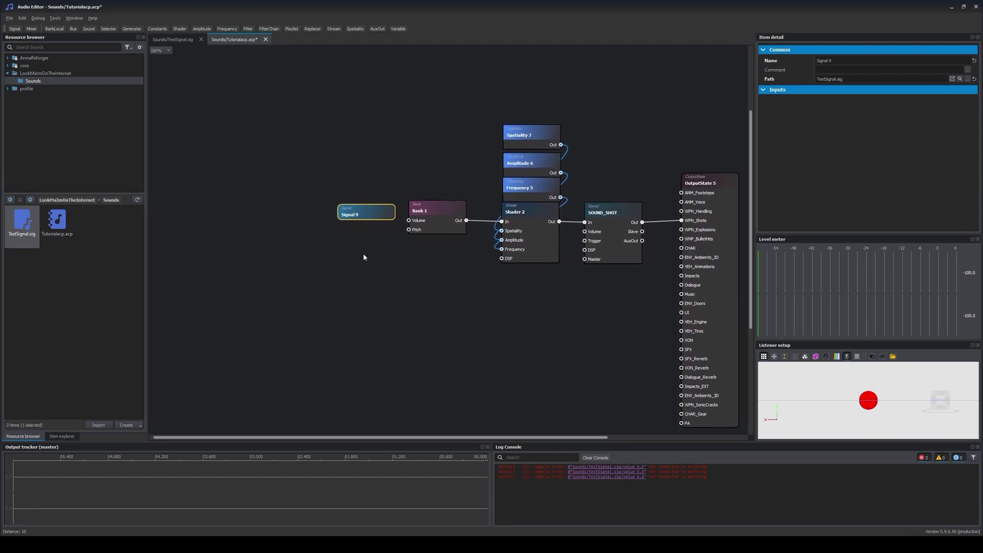
Inside Signal 9's graph, add Output 8 fed by Mul 7 and save TestSignal.sig.
{"action": "double_click", "coordinate": [363, 215]}
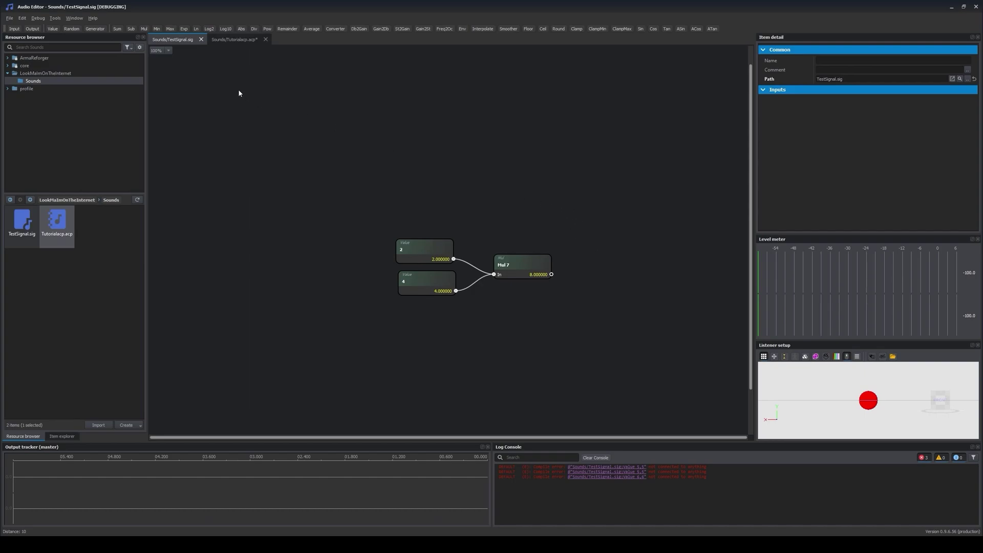
{"action": "left_click", "coordinate": [37, 31]}
{"action": "left_click_drag", "start_coordinate": [479, 265], "coordinate": [581, 277]}
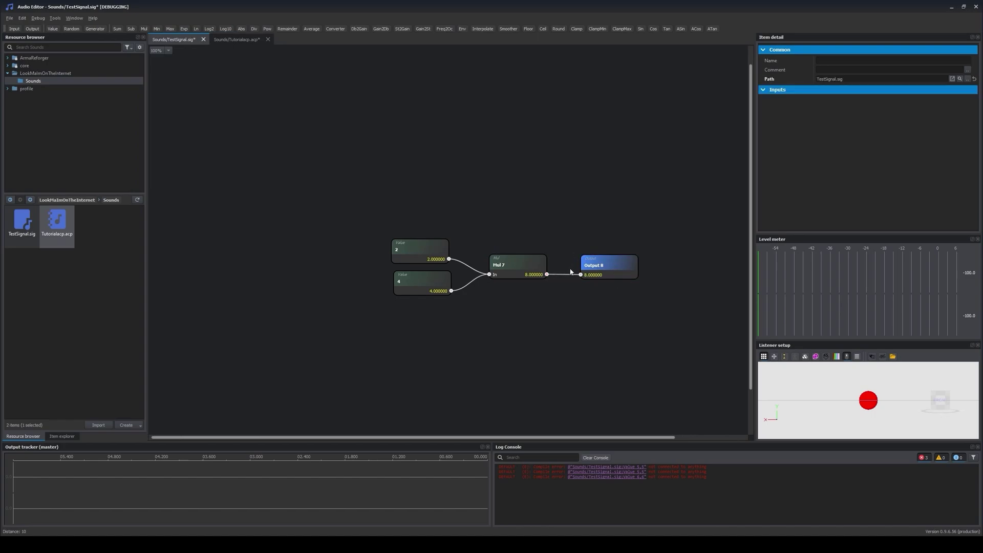
{"action": "key", "text": "ctrl+s"}
Back in Tutorialacp.acp, nudge Signal 9 and preview Bank 1's sound.
{"action": "left_click", "coordinate": [240, 40]}
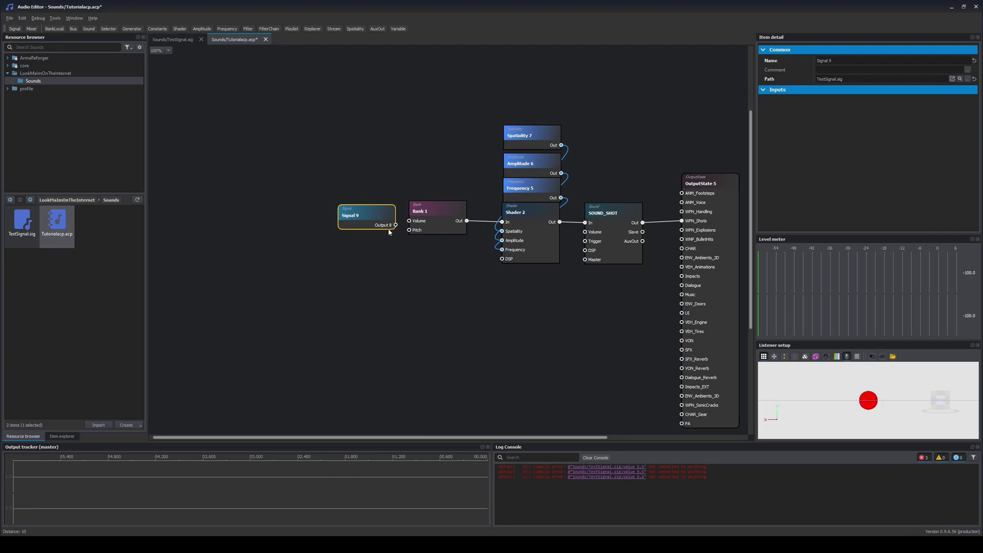
{"action": "left_click_drag", "start_coordinate": [377, 224], "coordinate": [409, 233]}
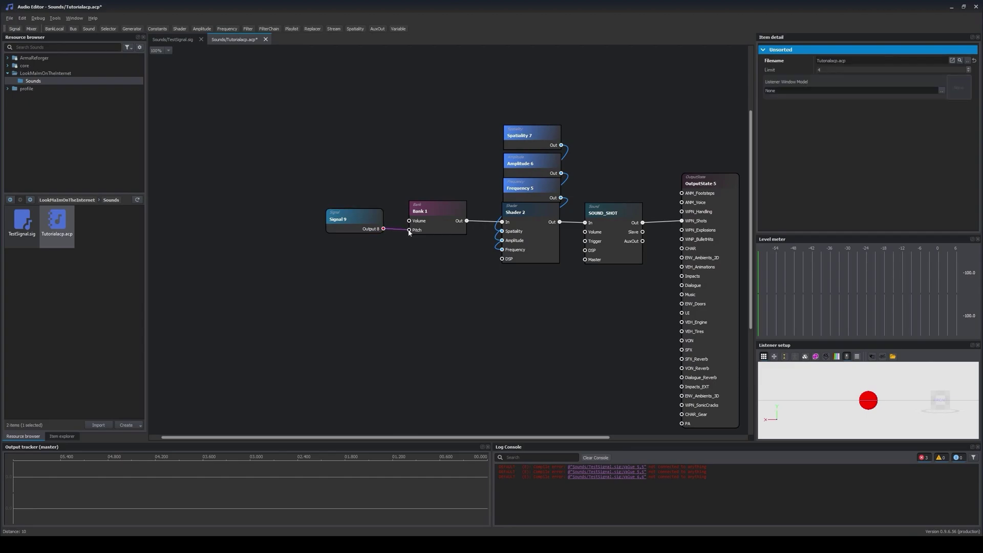
{"action": "left_click", "coordinate": [443, 221]}
{"action": "key", "text": "space"}
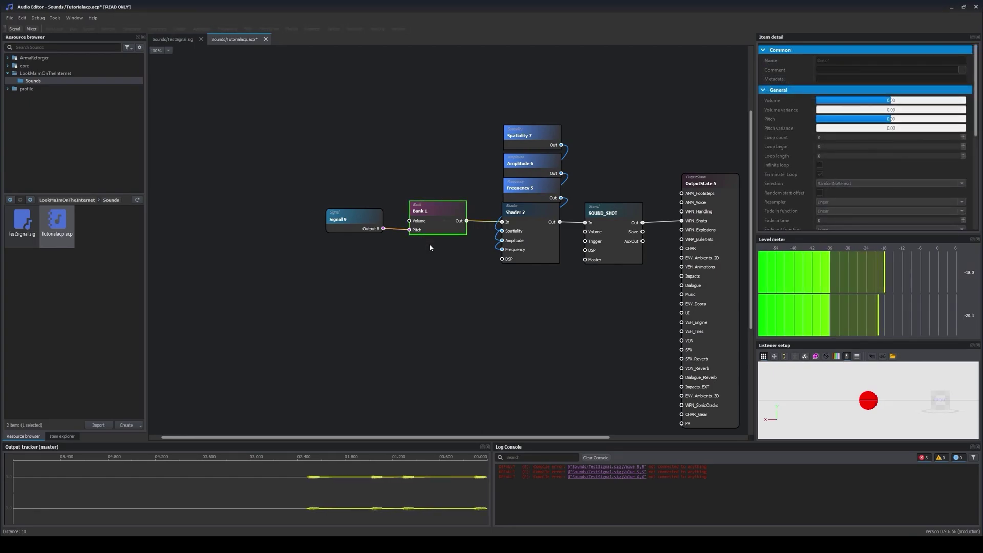
{"action": "key", "text": "space"}
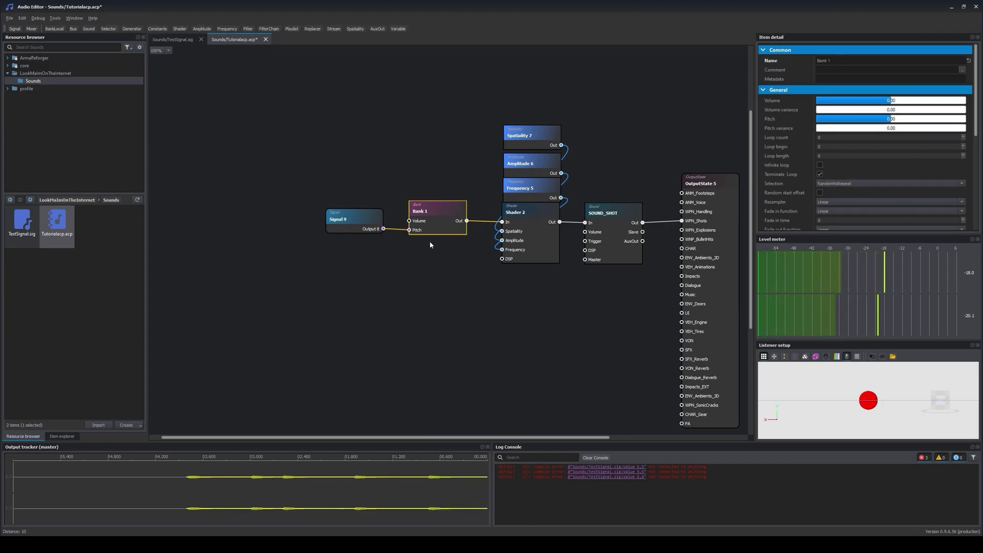
{"action": "key", "text": "space"}
{"action": "key", "text": "space"}
{"action": "left_click", "coordinate": [408, 315]}
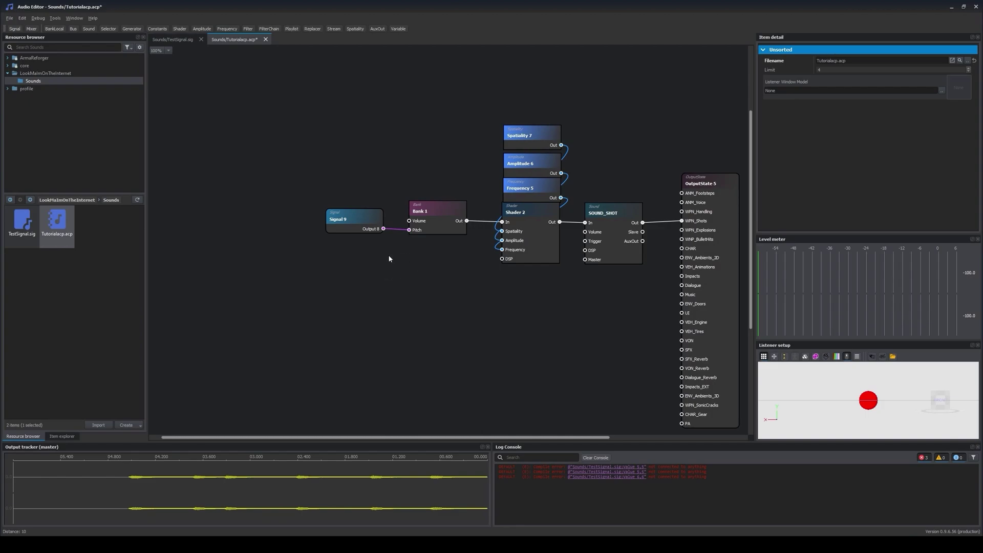
Open TestSignal.sig from Signal 9 and delete both Value nodes, 4 and 2.
{"action": "double_click", "coordinate": [371, 226]}
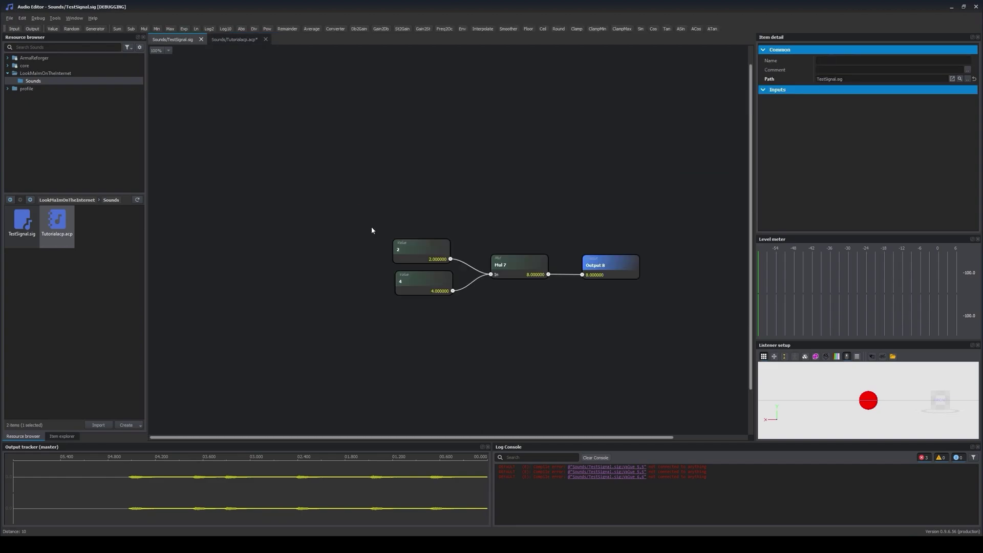
{"action": "left_click", "coordinate": [409, 265]}
{"action": "key", "text": "Delete"}
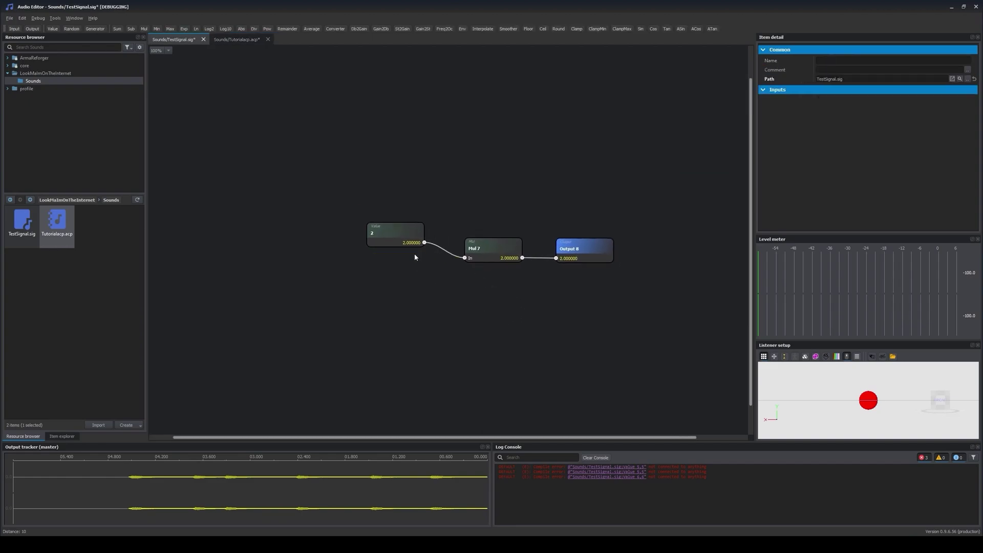
{"action": "left_click", "coordinate": [409, 234]}
{"action": "key", "text": "Delete"}
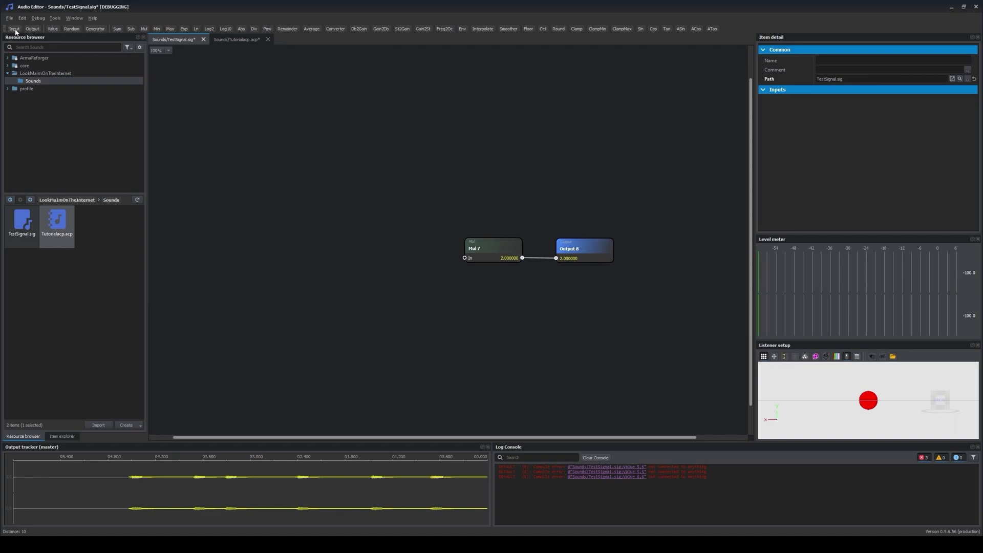
Add two Input nodes and line them up left of Mul 7.
{"action": "left_click_drag", "start_coordinate": [14, 29], "coordinate": [467, 223]}
{"action": "left_click_drag", "start_coordinate": [475, 258], "coordinate": [440, 278]}
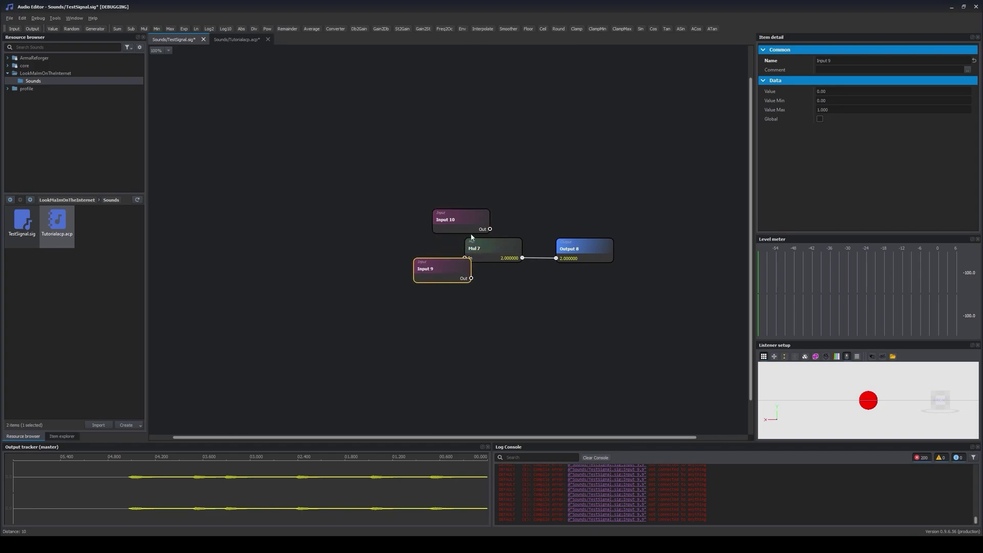
{"action": "left_click_drag", "start_coordinate": [471, 234], "coordinate": [444, 232]}
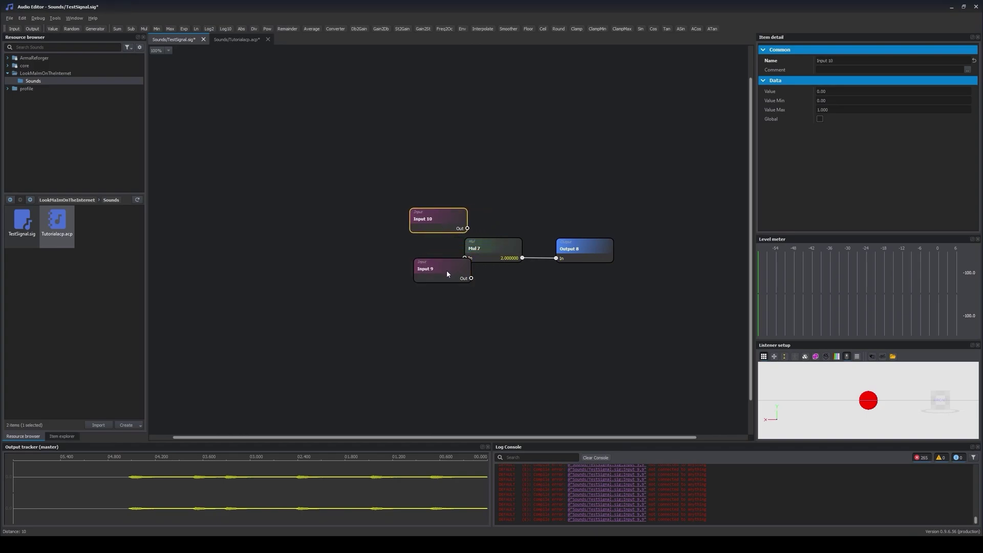
{"action": "left_click_drag", "start_coordinate": [447, 274], "coordinate": [432, 280]}
{"action": "left_click_drag", "start_coordinate": [447, 228], "coordinate": [428, 228]}
{"action": "left_click_drag", "start_coordinate": [435, 270], "coordinate": [417, 234]}
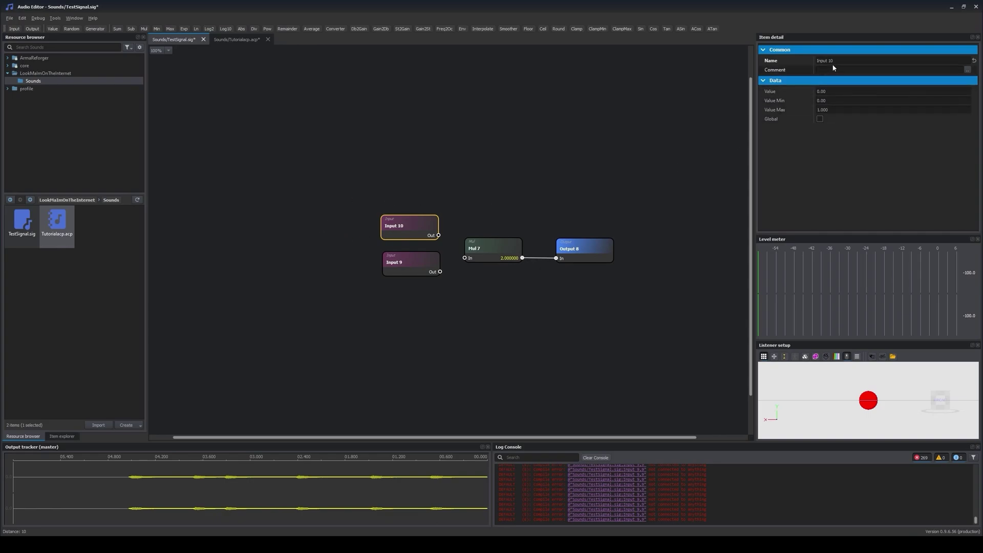
Rename the inputs INPUT_1 and INPUT_2 and wire INPUT_2 into Mul 7.
{"action": "left_click", "coordinate": [793, 61]}
{"action": "type", "text": "InPUT_1"}
{"action": "key", "text": "Return"}
{"action": "left_click", "coordinate": [409, 262]}
{"action": "left_click", "coordinate": [793, 60]}
{"action": "type", "text": "INP"}
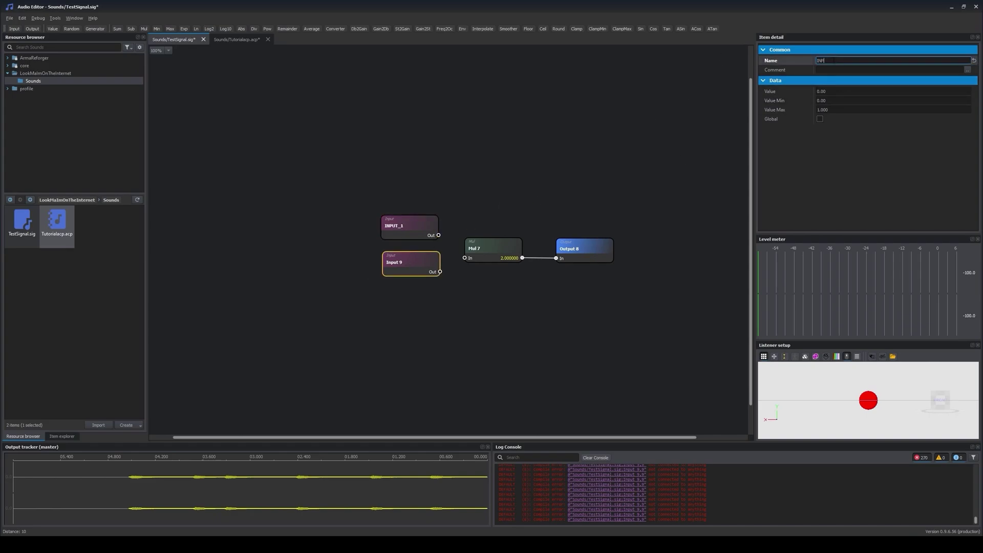
{"action": "type", "text": "UT_2"}
{"action": "key", "text": "Return"}
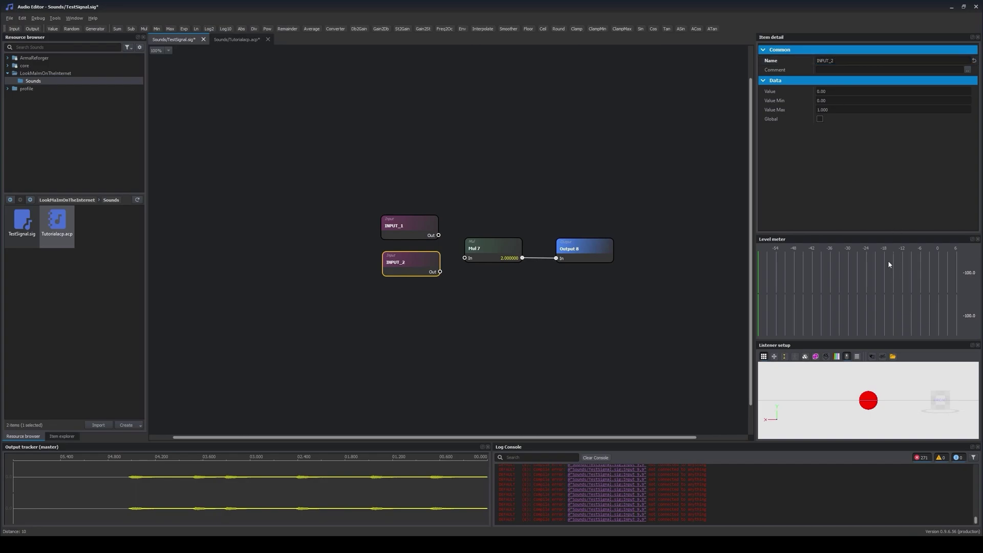
{"action": "left_click_drag", "start_coordinate": [440, 271], "coordinate": [464, 258]}
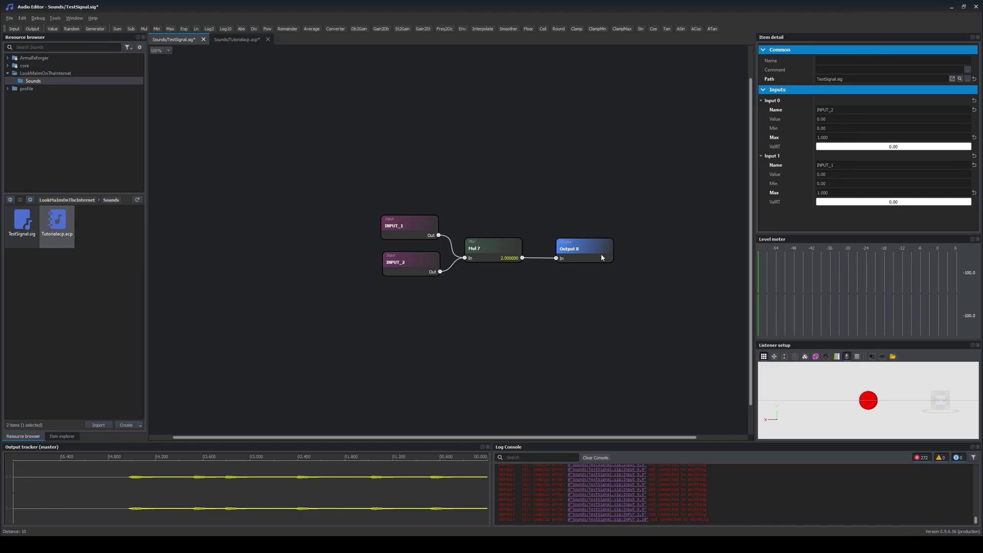
Save TestSignal.sig, then add a Constants node beside Signal 9 in Tutorialacp.acp.
{"action": "key", "text": "ctrl+s"}
{"action": "left_click", "coordinate": [243, 41]}
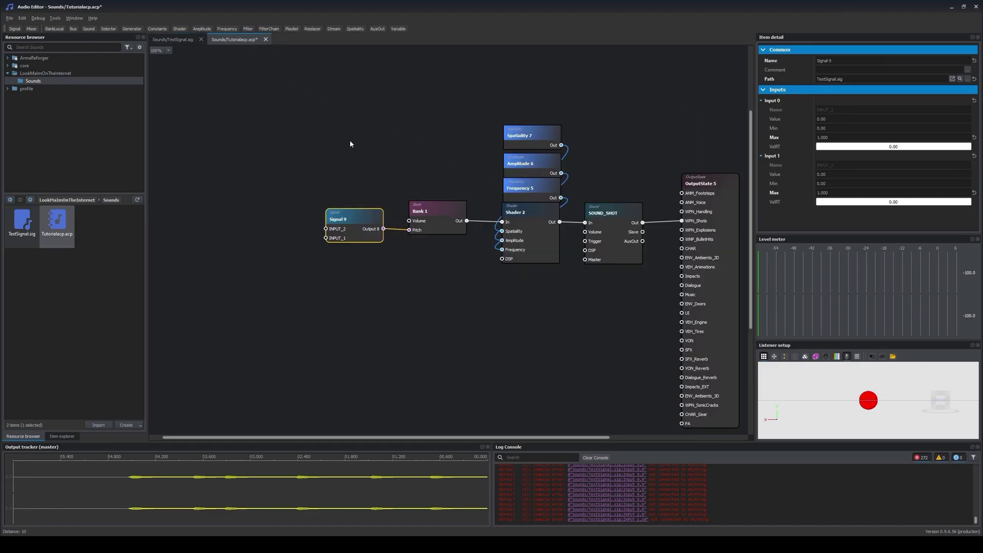
{"action": "middle_click_drag", "start_coordinate": [340, 258], "coordinate": [387, 263]}
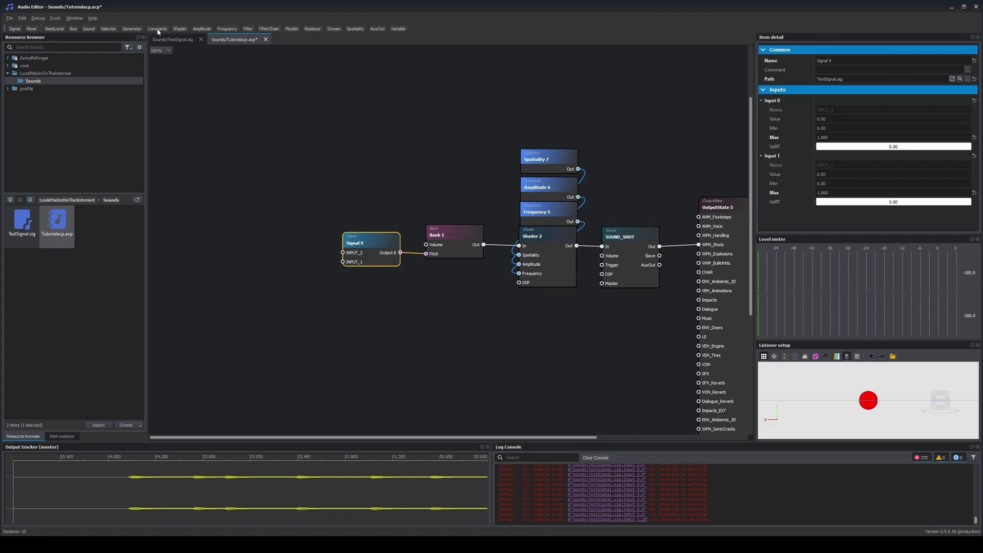
{"action": "left_click_drag", "start_coordinate": [157, 29], "coordinate": [275, 249]}
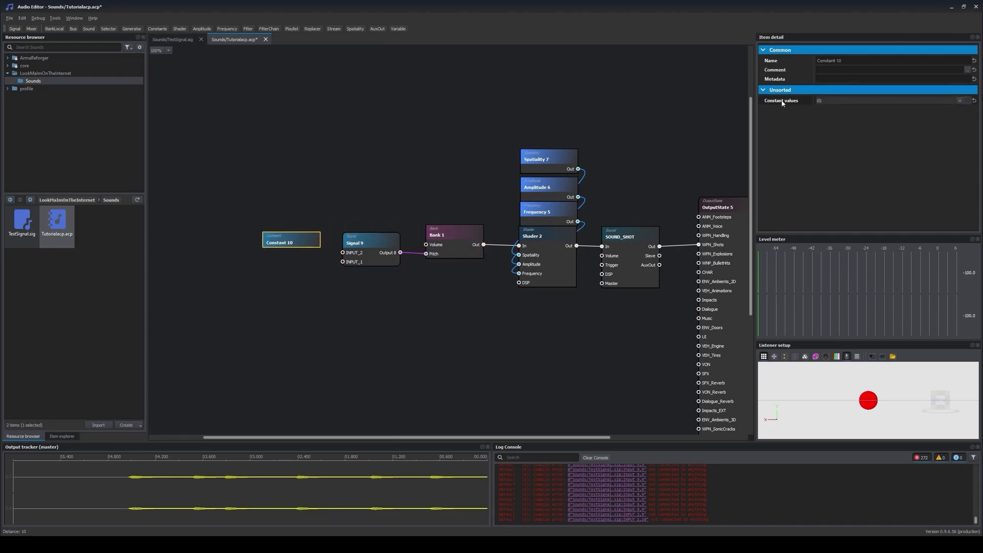
Add two constant entries to Constant 10 with values 2 and 4.
{"action": "left_click", "coordinate": [959, 100]}
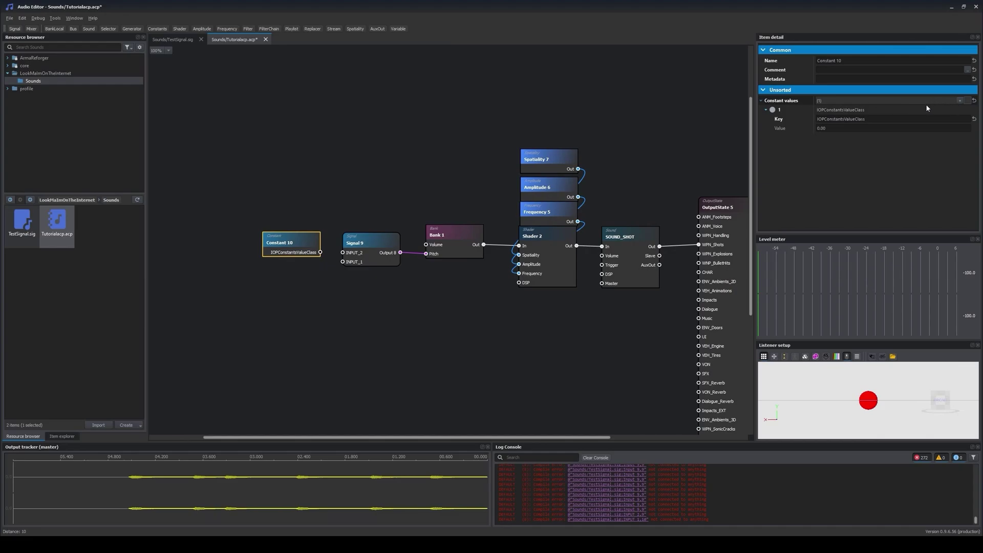
{"action": "left_click", "coordinate": [958, 100]}
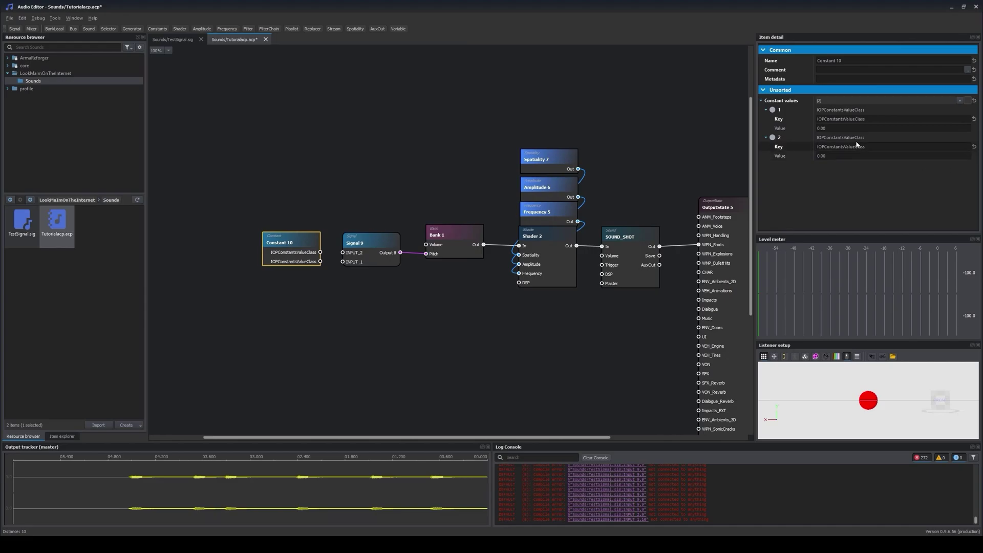
{"action": "left_click_drag", "start_coordinate": [849, 124], "coordinate": [842, 126]}
{"action": "left_click", "coordinate": [835, 155]}
{"action": "type", "text": "4"}
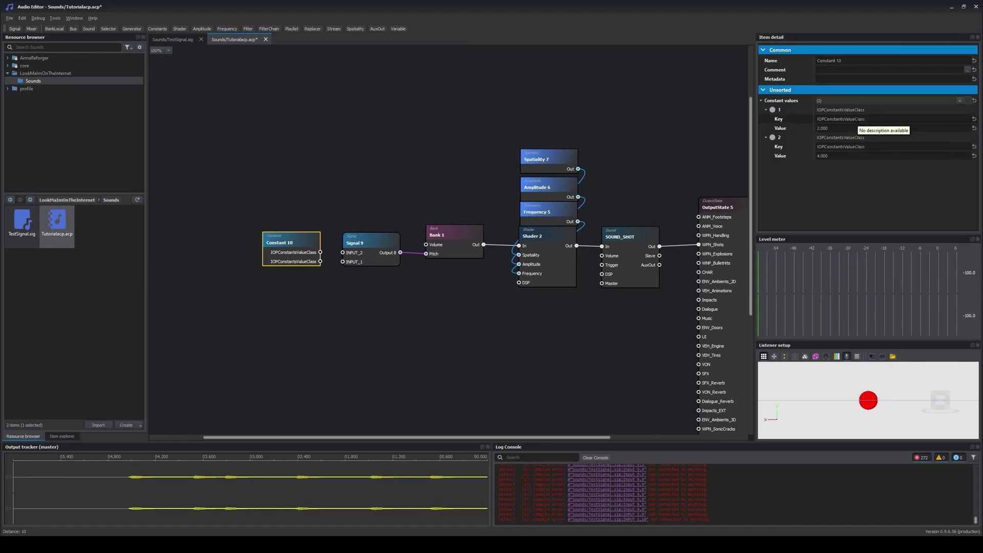
Name the two constant keys INPUT_1 and INPUT_2.
{"action": "double_click", "coordinate": [842, 119]}
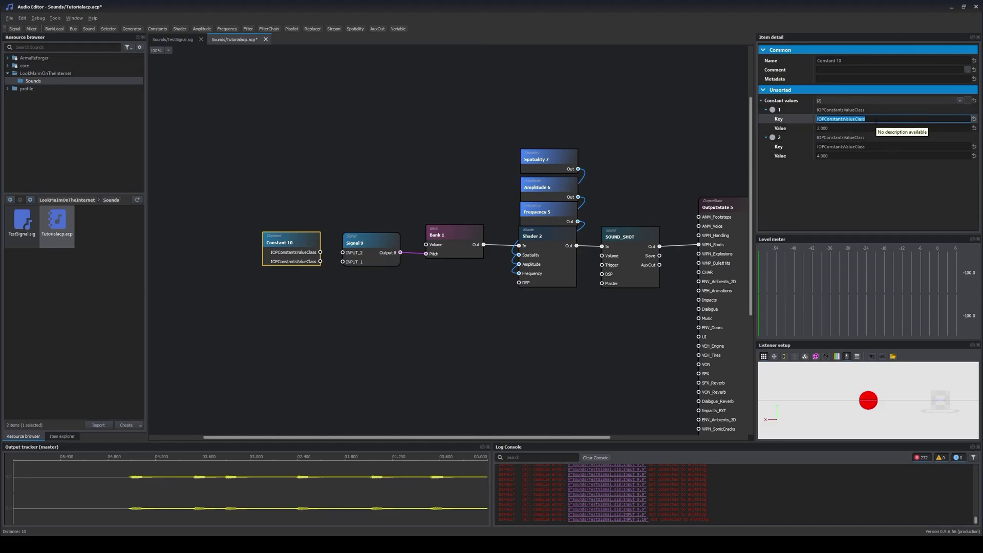
{"action": "type", "text": "INPUT_1"}
{"action": "left_click", "coordinate": [868, 146]}
{"action": "type", "text": "INPUT_1"}
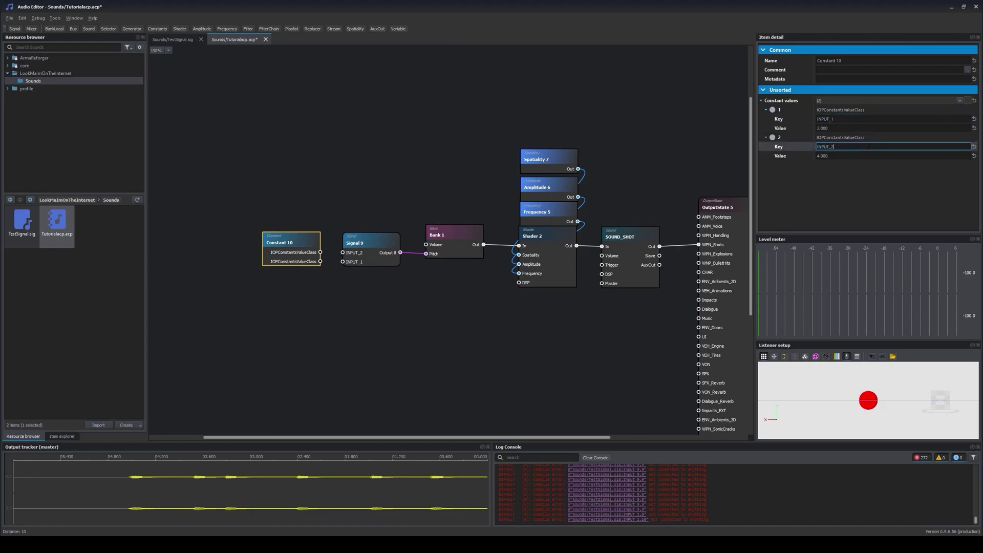
{"action": "key", "text": "Return"}
Wire Constant 10's outputs into Signal 9's inputs and preview the sound twice.
{"action": "scroll", "coordinate": [521, 318], "scroll_direction": "down", "scroll_amount": 1}
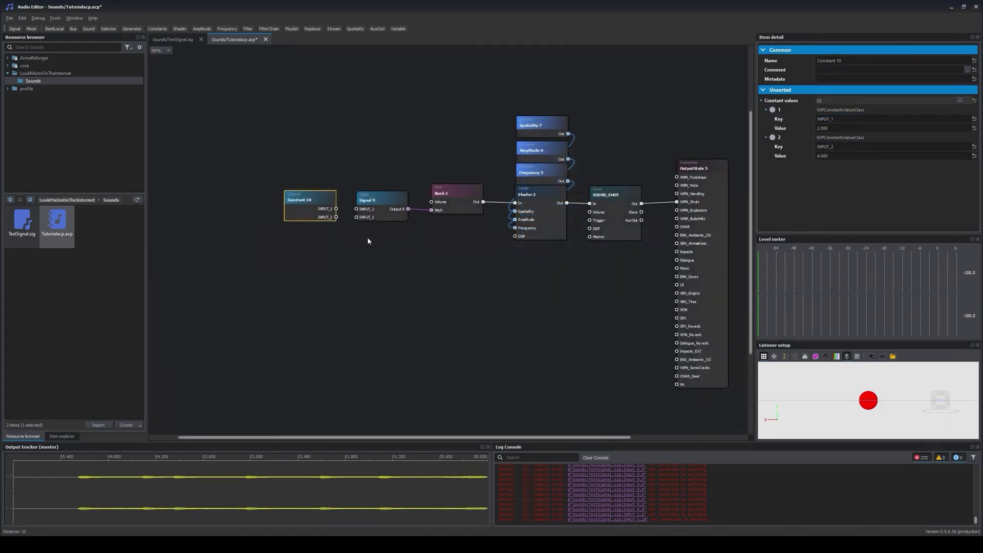
{"action": "left_click_drag", "start_coordinate": [336, 209], "coordinate": [356, 218]}
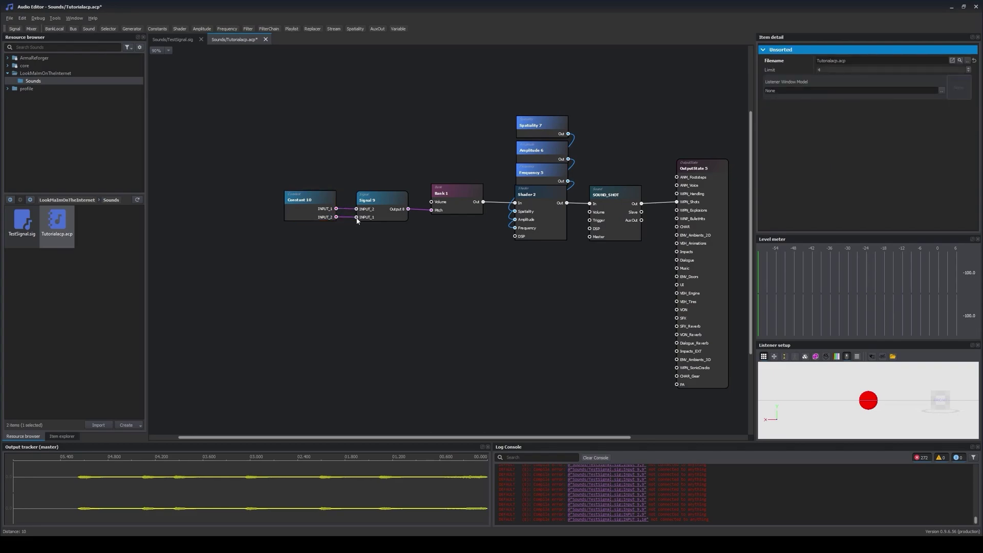
{"action": "key", "text": "space"}
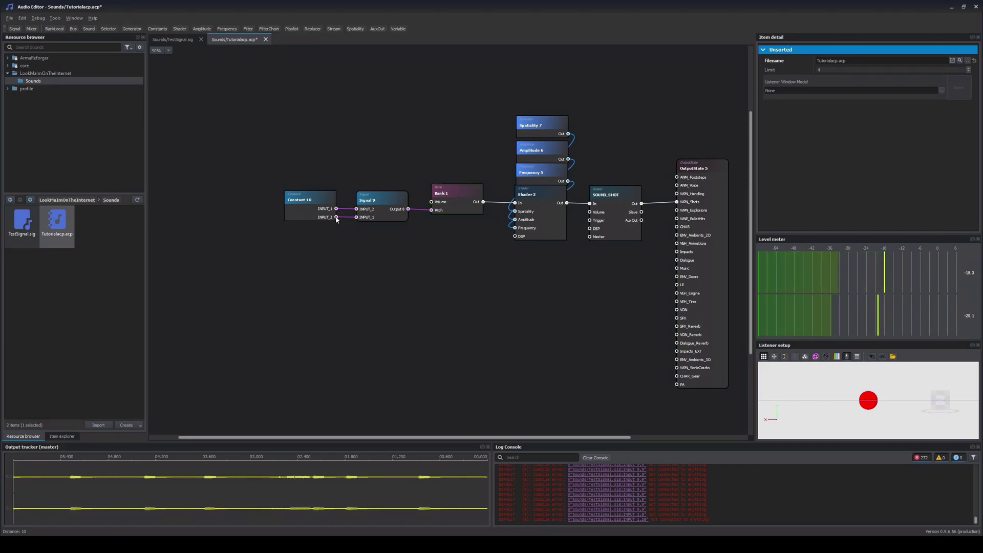
{"action": "key", "text": "space"}
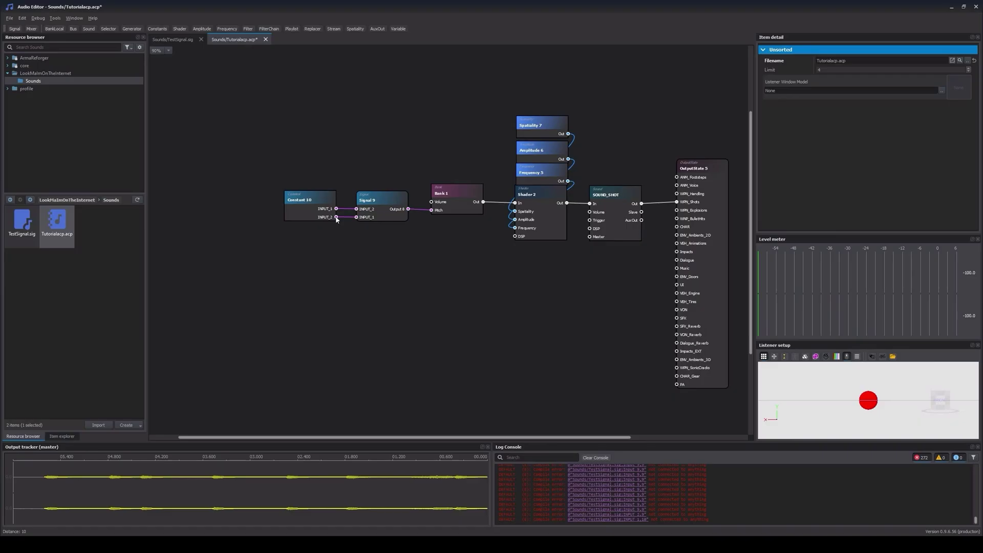
{"action": "key", "text": "space"}
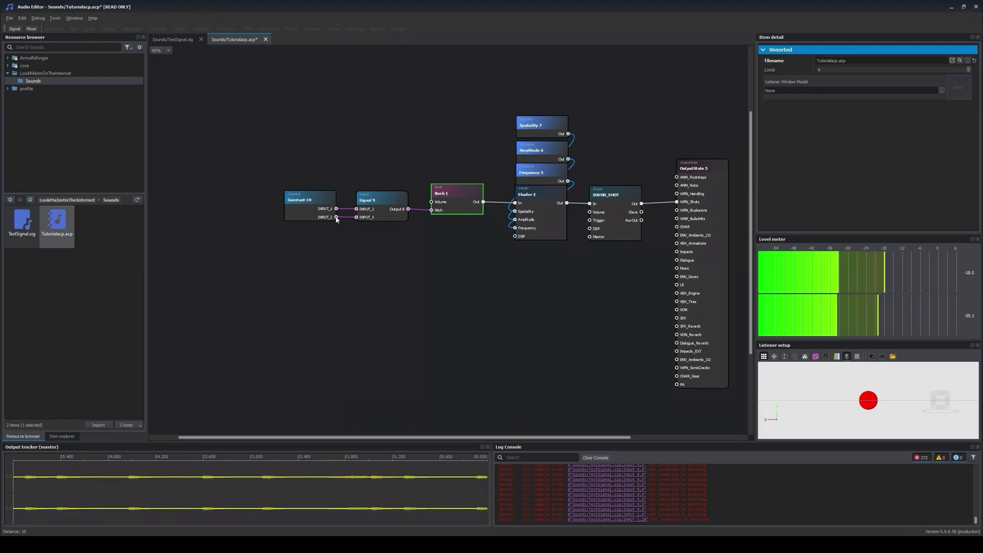
{"action": "key", "text": "space"}
Turn on ACP debug mode with F5 and stop playback.
{"action": "scroll", "coordinate": [417, 208], "scroll_direction": "up", "scroll_amount": 2}
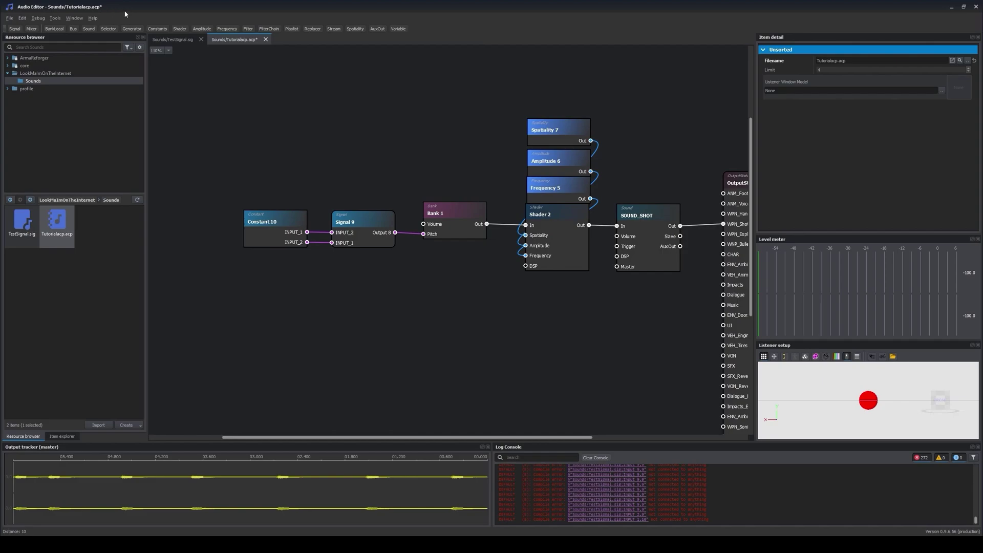
{"action": "key", "text": "F5"}
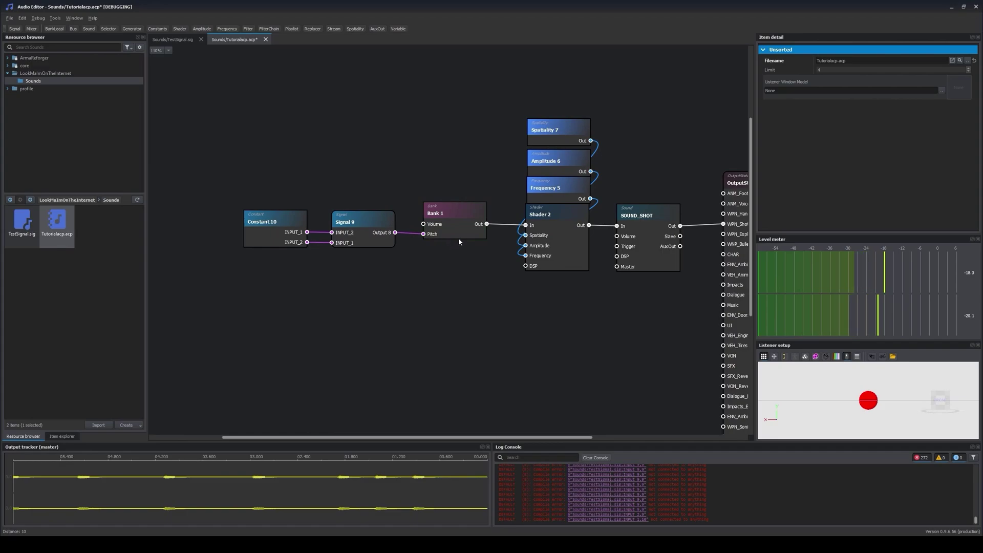
{"action": "key", "text": "space"}
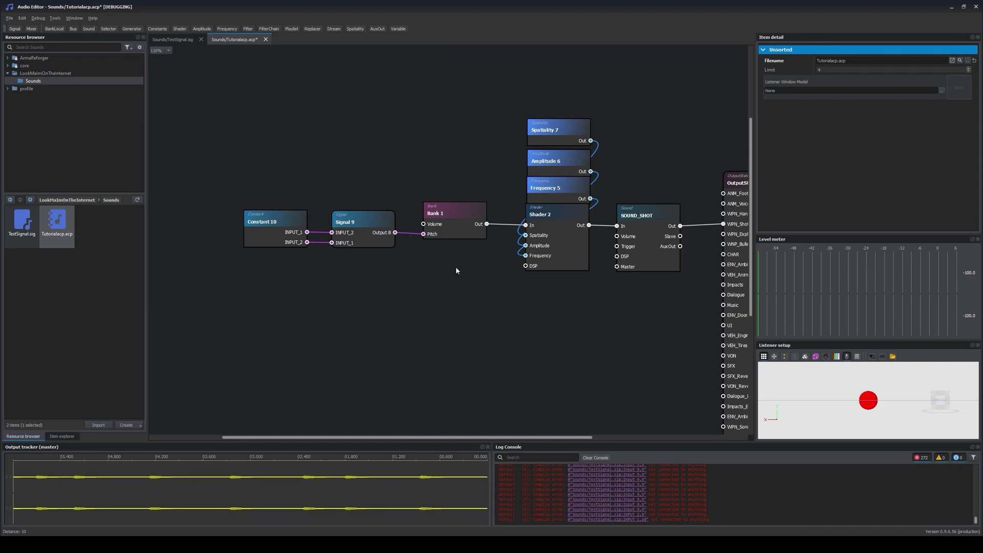
{"action": "left_click", "coordinate": [183, 40]}
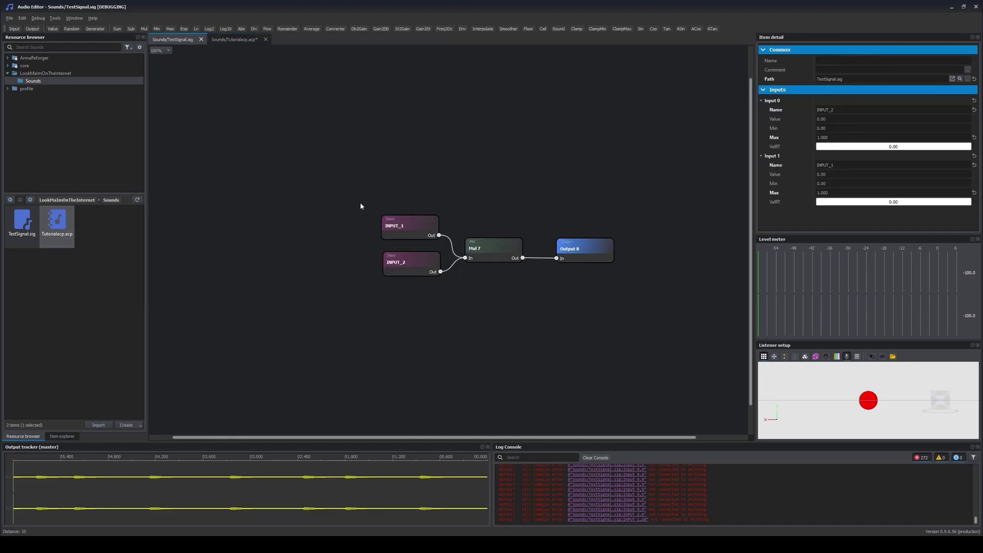
{"action": "left_click", "coordinate": [231, 40]}
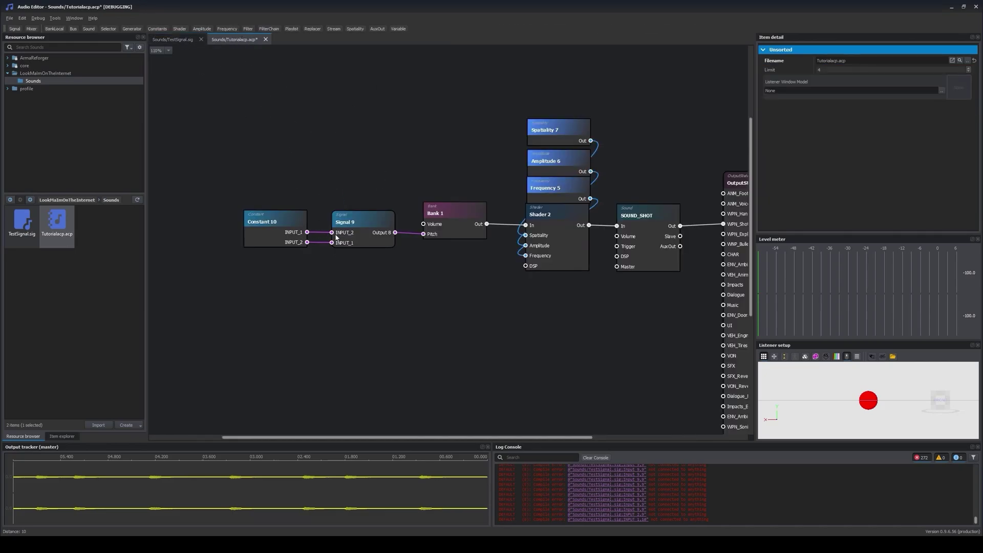
{"action": "double_click", "coordinate": [373, 246]}
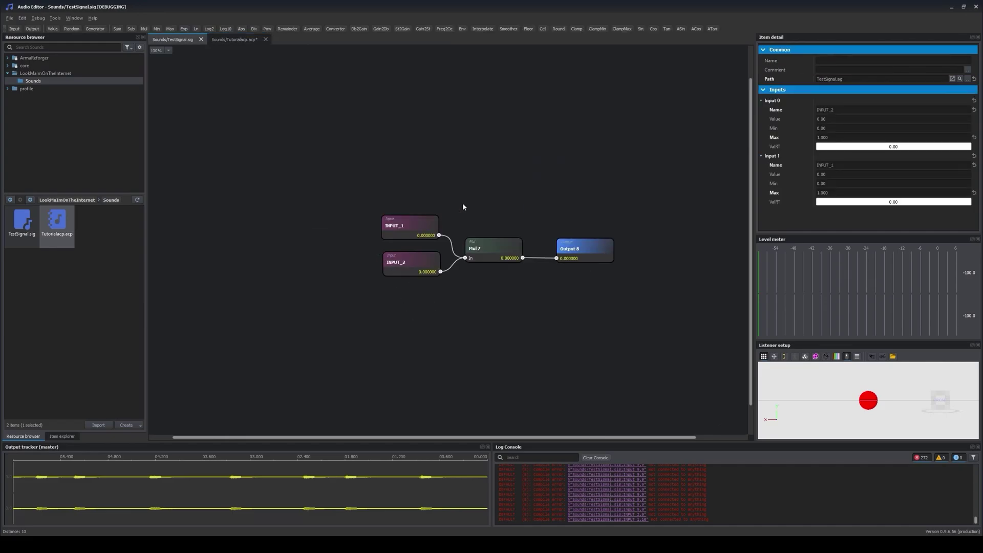
{"action": "left_click", "coordinate": [235, 40]}
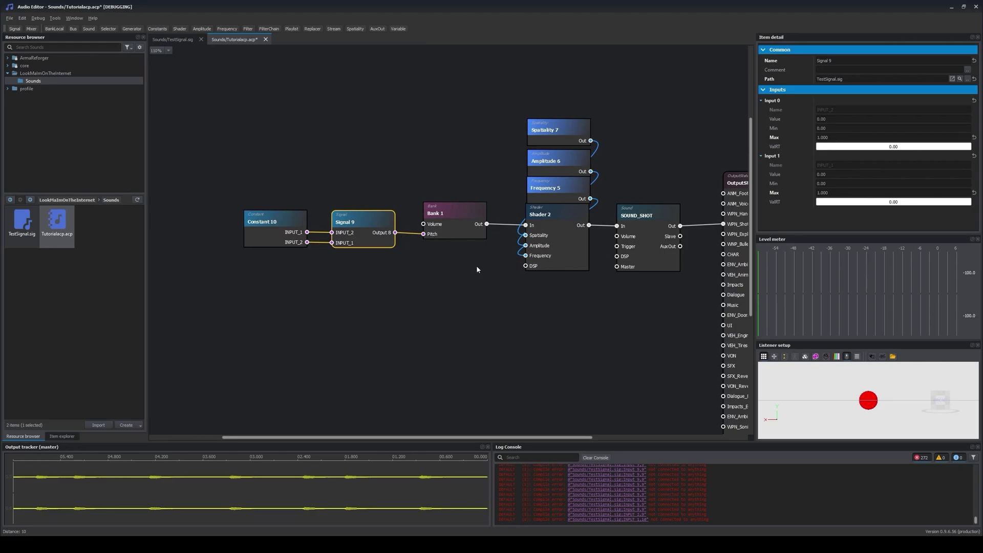
{"action": "scroll", "coordinate": [461, 264], "scroll_direction": "down", "scroll_amount": 1}
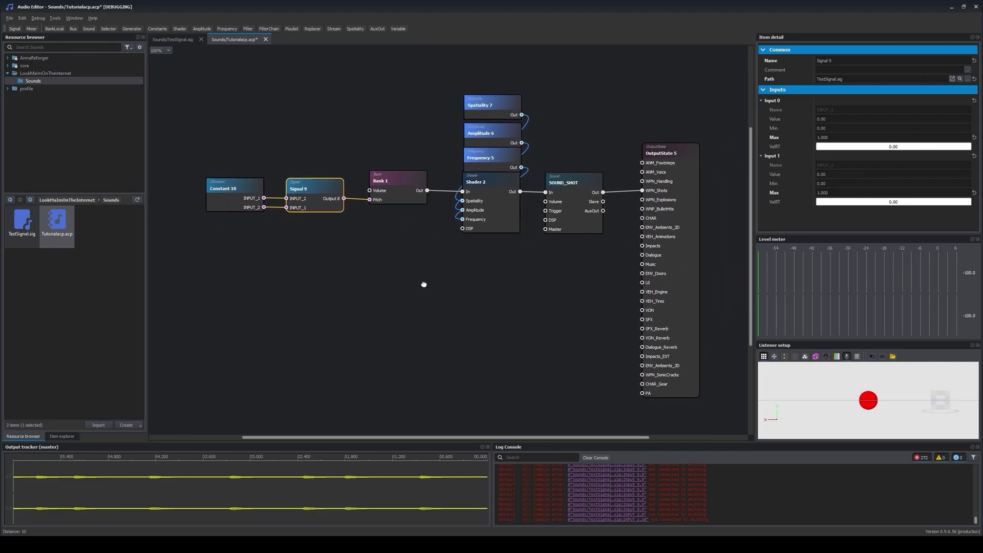
{"action": "middle_click_drag", "start_coordinate": [430, 281], "coordinate": [469, 272]}
{"action": "scroll", "coordinate": [469, 272], "scroll_direction": "down", "scroll_amount": 1}
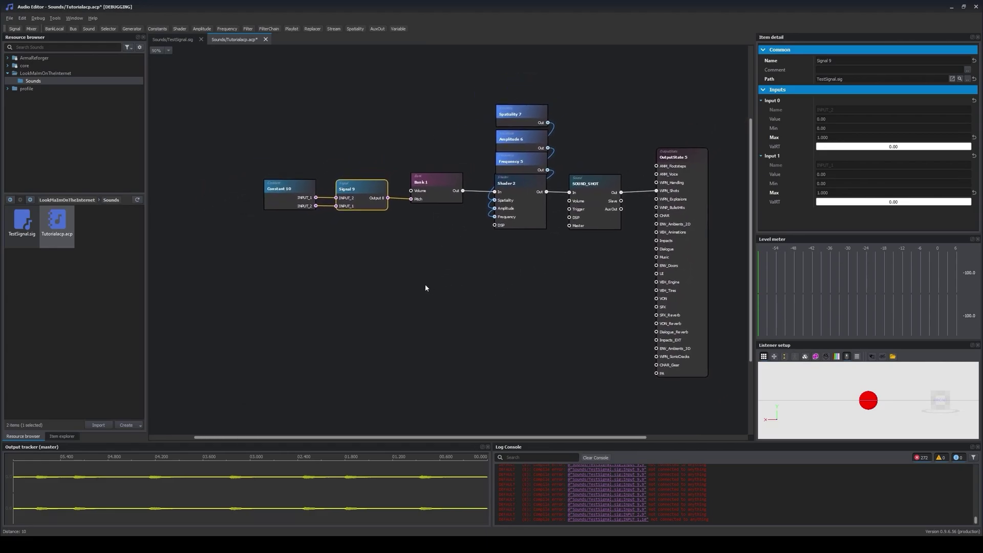
{"action": "middle_click_drag", "start_coordinate": [397, 281], "coordinate": [369, 280]}
{"action": "left_click", "coordinate": [357, 280]}
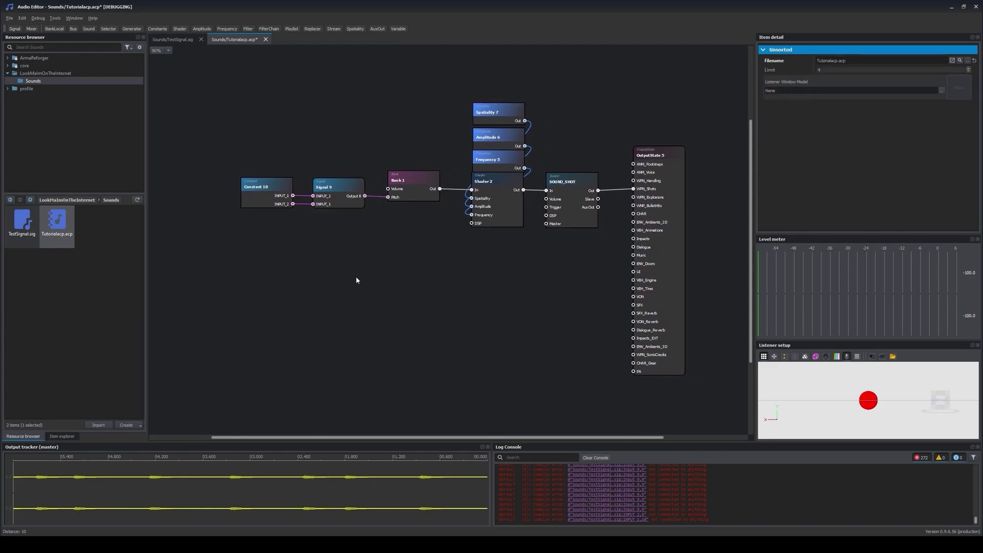
{"action": "left_click", "coordinate": [99, 276]}
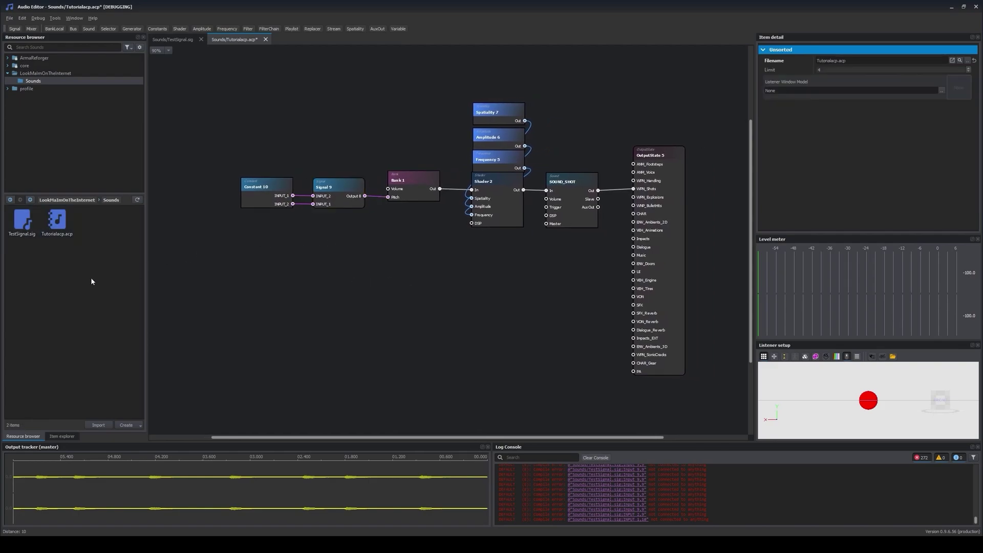
{"action": "left_click", "coordinate": [23, 230]}
{"action": "left_click_drag", "start_coordinate": [23, 229], "coordinate": [185, 251]}
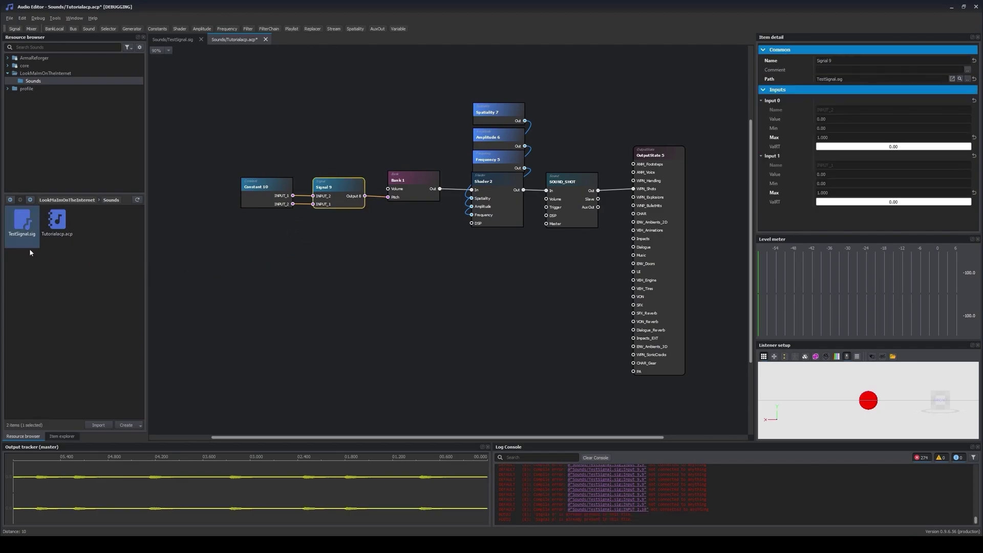
{"action": "left_click_drag", "start_coordinate": [23, 229], "coordinate": [203, 279]}
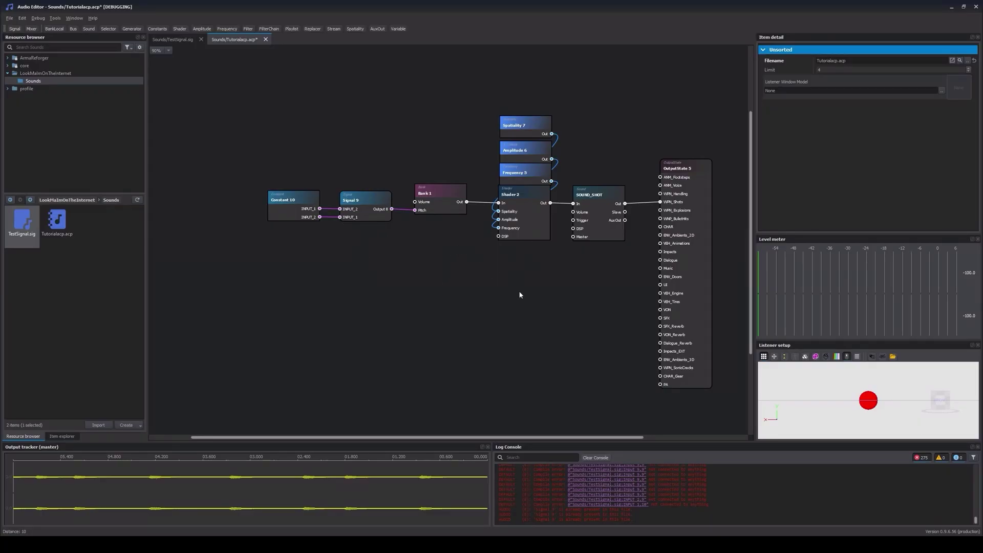
Open TestSignal.sig from Signal 9 and place a new input node below INPUT_2.
{"action": "double_click", "coordinate": [354, 212]}
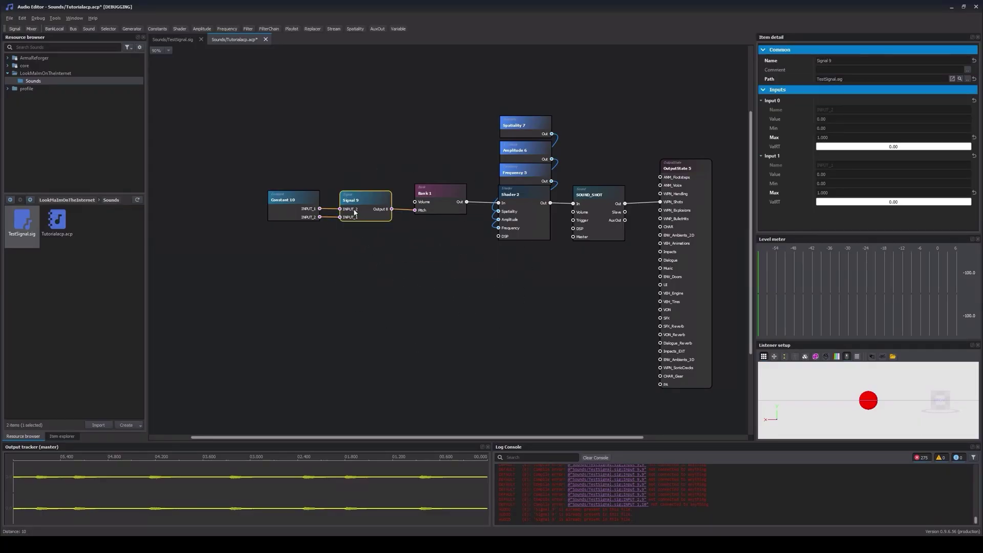
{"action": "middle_click_drag", "start_coordinate": [384, 327], "coordinate": [379, 297]}
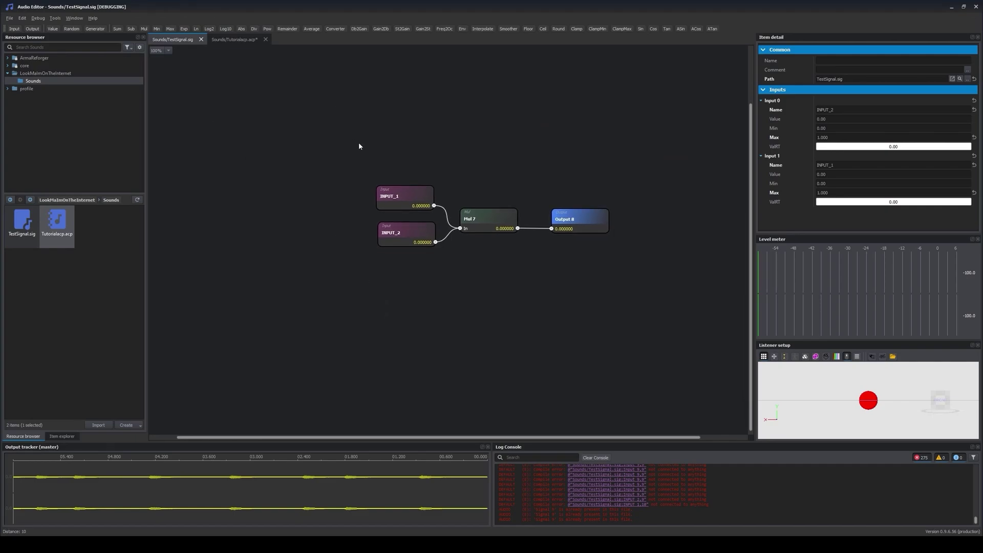
{"action": "left_click", "coordinate": [14, 28]}
{"action": "left_click_drag", "start_coordinate": [493, 266], "coordinate": [420, 293]}
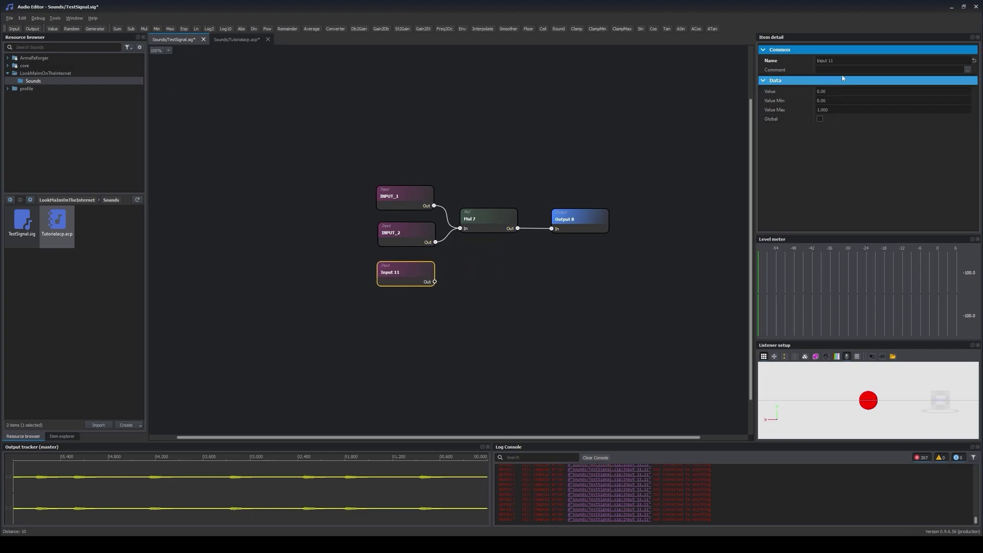
Rename the new input to Distance and connect it into Mul 7.
{"action": "key", "text": "F2"}
{"action": "type", "text": "Distance"}
{"action": "key", "text": "Return"}
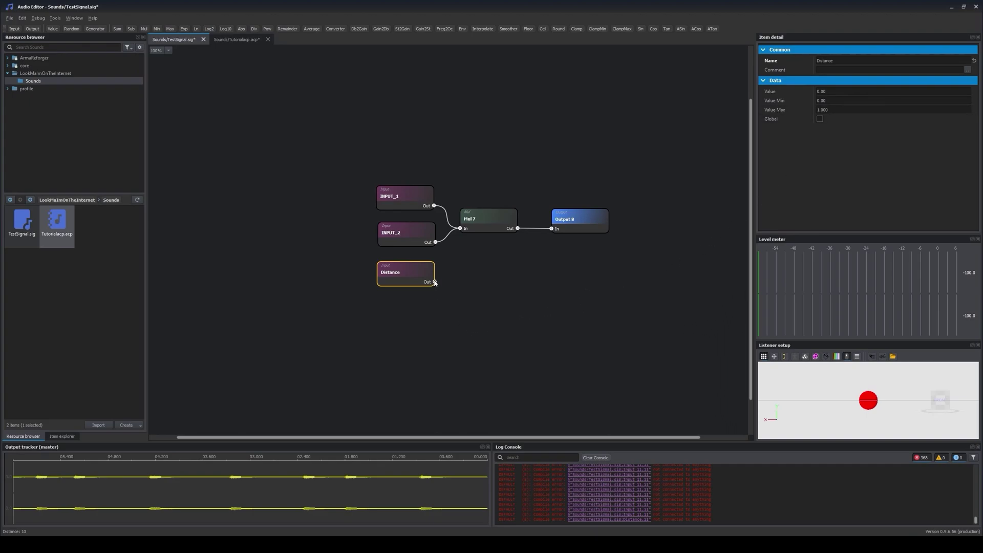
{"action": "left_click_drag", "start_coordinate": [434, 281], "coordinate": [460, 228]}
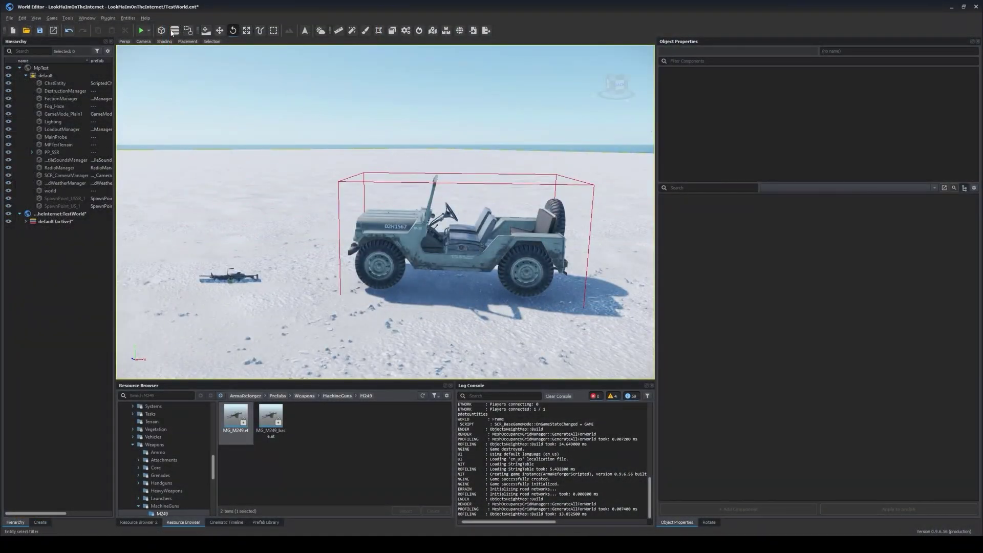
Run the world and set Sounds > Signals Debug to true in the Diag Menu.
{"action": "left_click", "coordinate": [143, 33]}
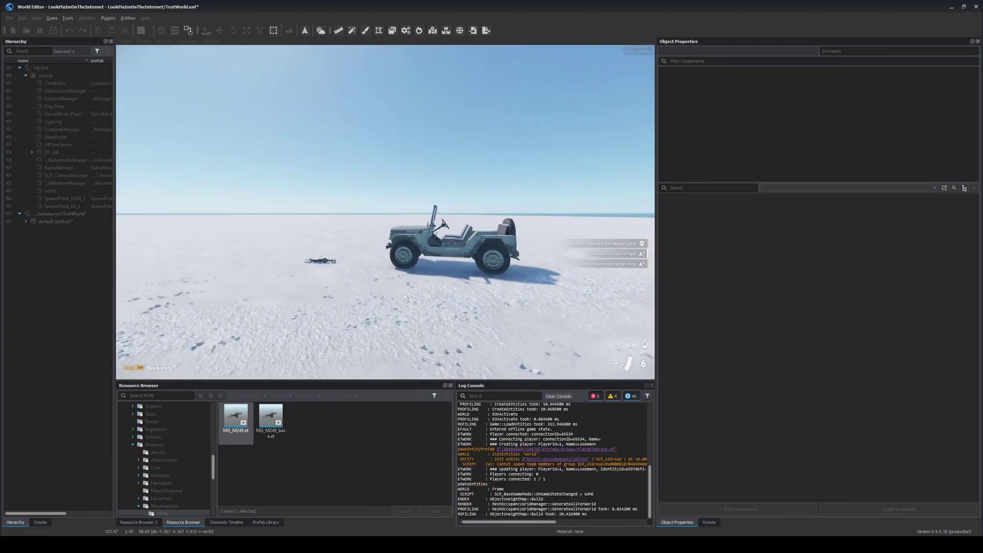
{"action": "key", "text": "super+alt"}
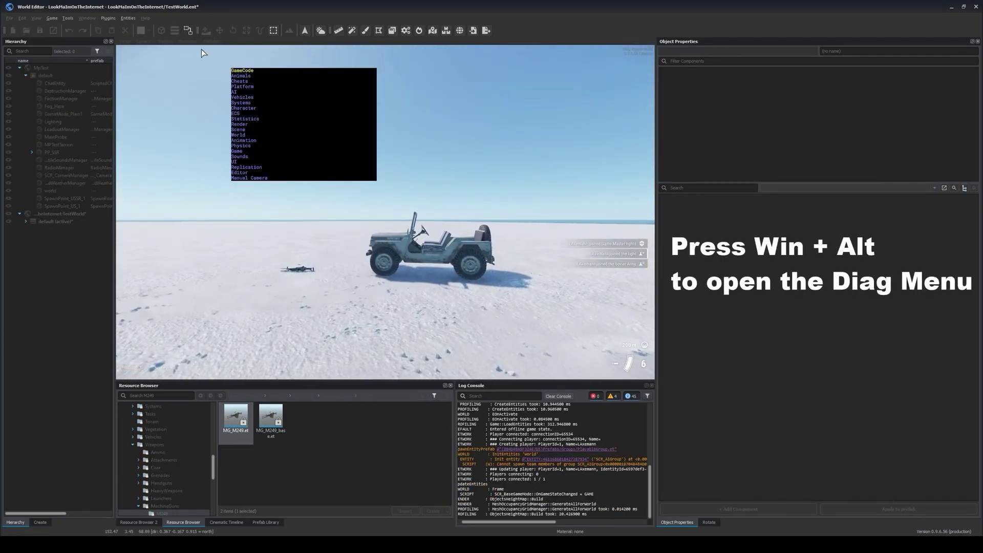
{"action": "key", "text": "Down"}
{"action": "key", "text": "Down"}
{"action": "key", "text": "Down"}
{"action": "key", "text": "Down"}
{"action": "key", "text": "Down"}
{"action": "key", "text": "Down"}
{"action": "key", "text": "Down"}
{"action": "key", "text": "Down"}
{"action": "key", "text": "Down"}
{"action": "key", "text": "Down"}
{"action": "key", "text": "Down"}
{"action": "key", "text": "Down"}
{"action": "key", "text": "Down"}
{"action": "key", "text": "Down"}
{"action": "key", "text": "Down"}
{"action": "key", "text": "Down"}
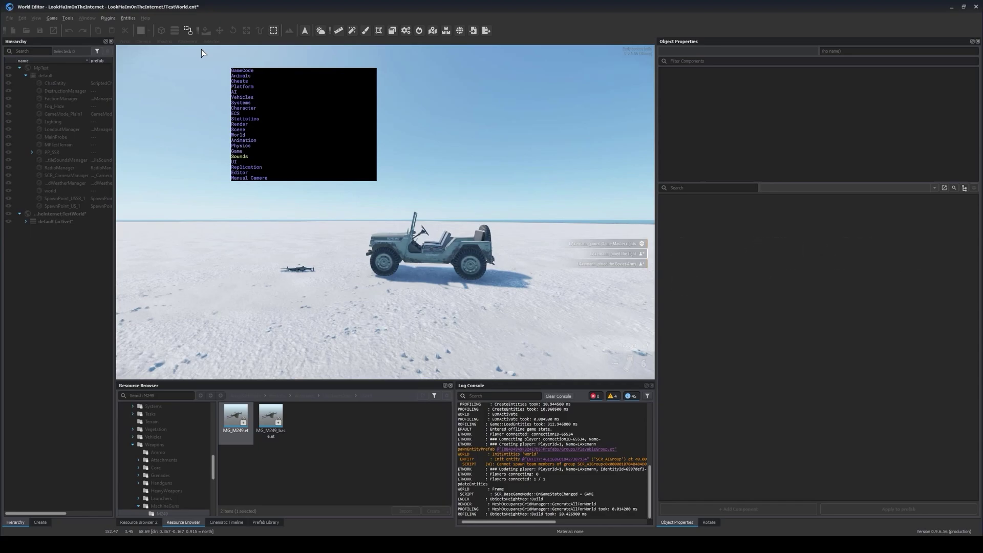
{"action": "key", "text": "Right"}
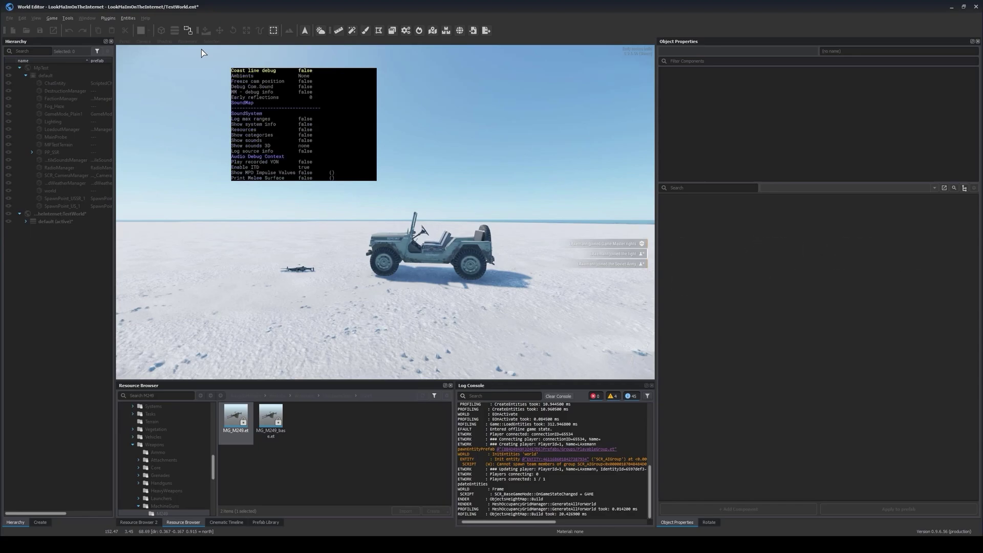
{"action": "key", "text": "Down"}
{"action": "key", "text": "Down"}
{"action": "key", "text": "Down"}
{"action": "key", "text": "Down"}
{"action": "key", "text": "Down"}
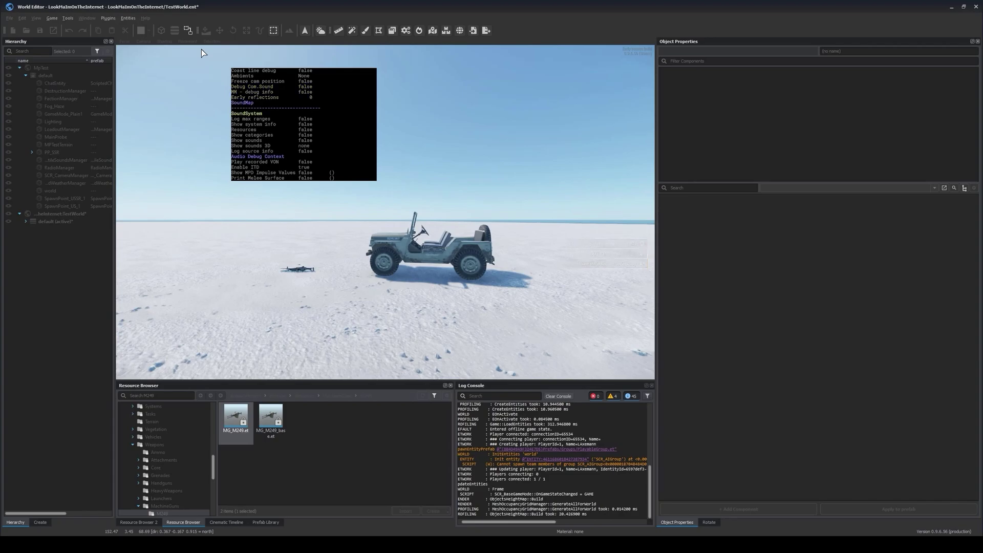
{"action": "key", "text": "Left"}
{"action": "key", "text": "Down"}
{"action": "key", "text": "Right"}
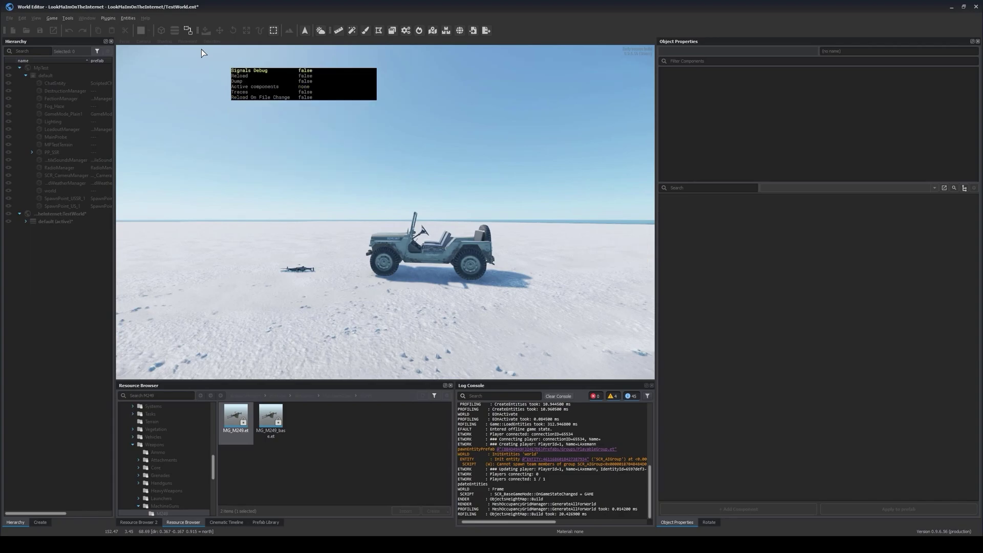
{"action": "key", "text": "Right"}
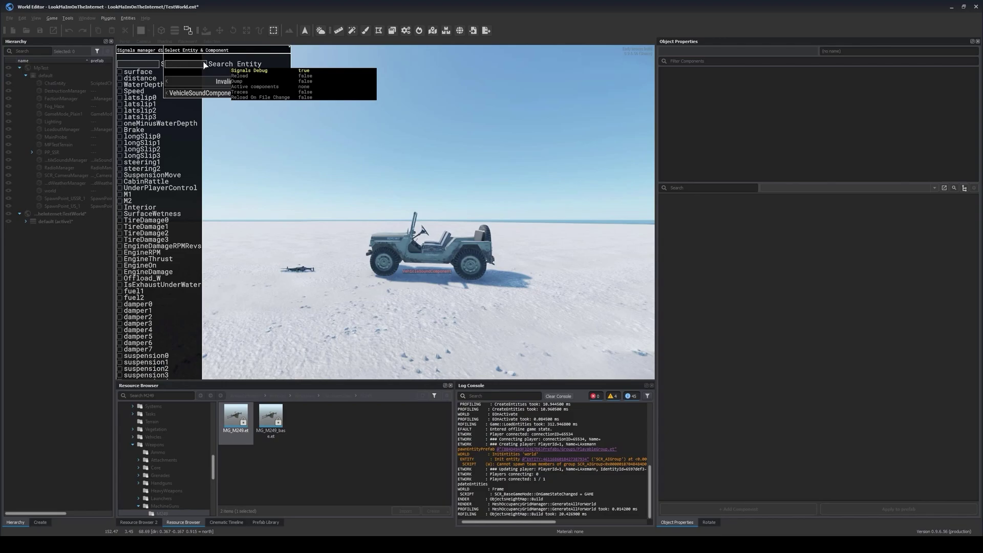
Cycle the inspected entity to the flashlight's sound component signals, then close the overlay.
{"action": "left_click", "coordinate": [167, 82]}
{"action": "left_click", "coordinate": [168, 82]}
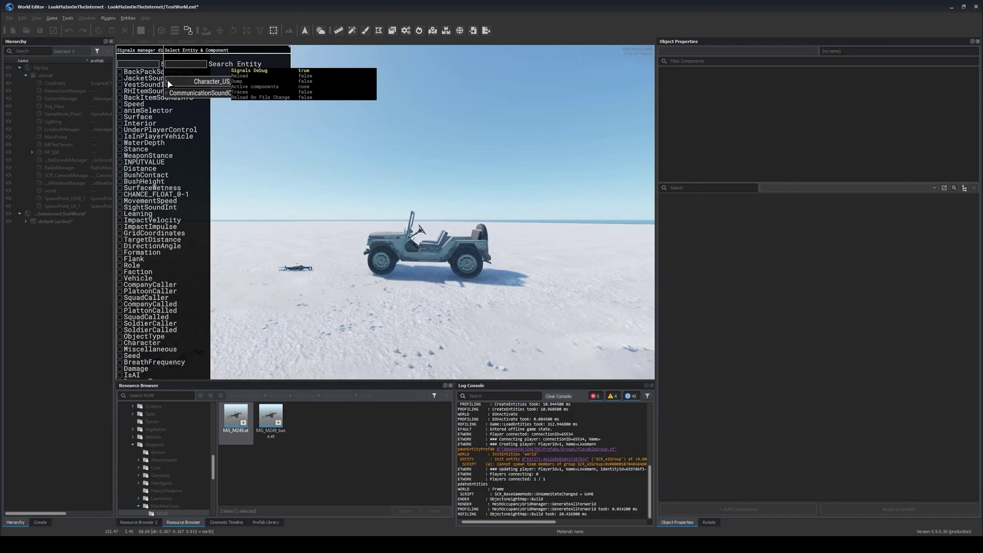
{"action": "left_click", "coordinate": [168, 82]}
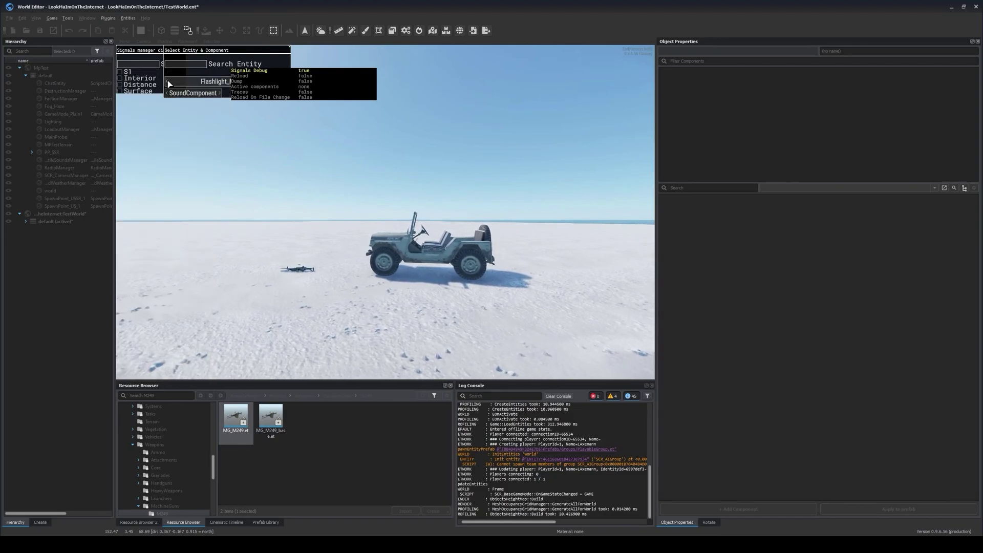
{"action": "left_click", "coordinate": [186, 64]}
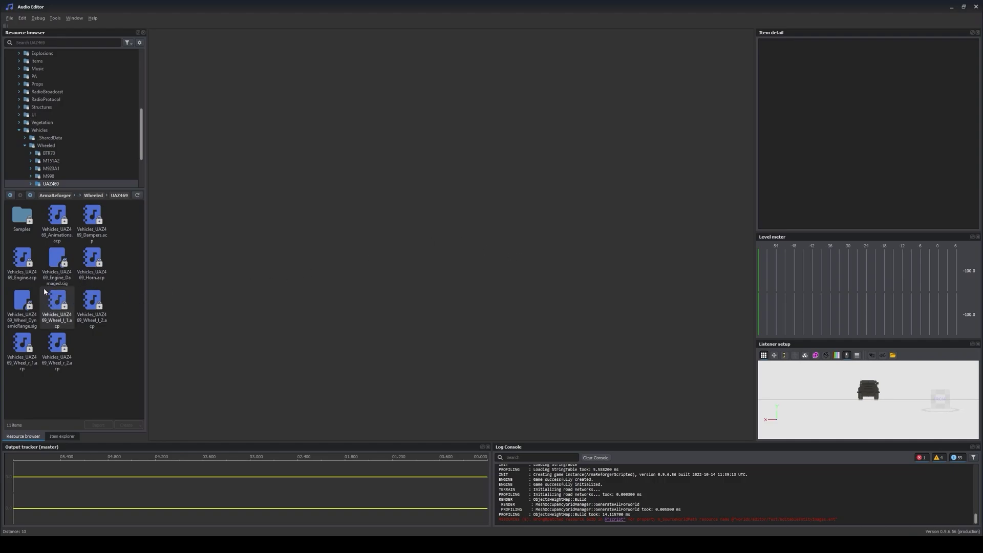
Open Vehicles_UAZ469_Engine.acp, zoom out, and scroll through Signal 6's inputs in Item detail.
{"action": "double_click", "coordinate": [22, 261]}
{"action": "middle_click_drag", "start_coordinate": [203, 226], "coordinate": [234, 147]}
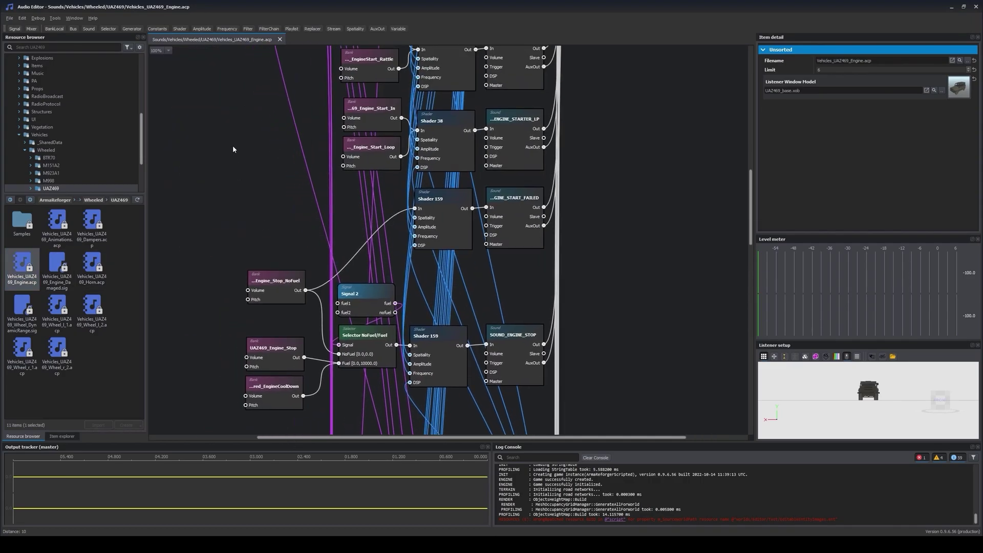
{"action": "scroll", "coordinate": [208, 270], "scroll_direction": "down", "scroll_amount": 2}
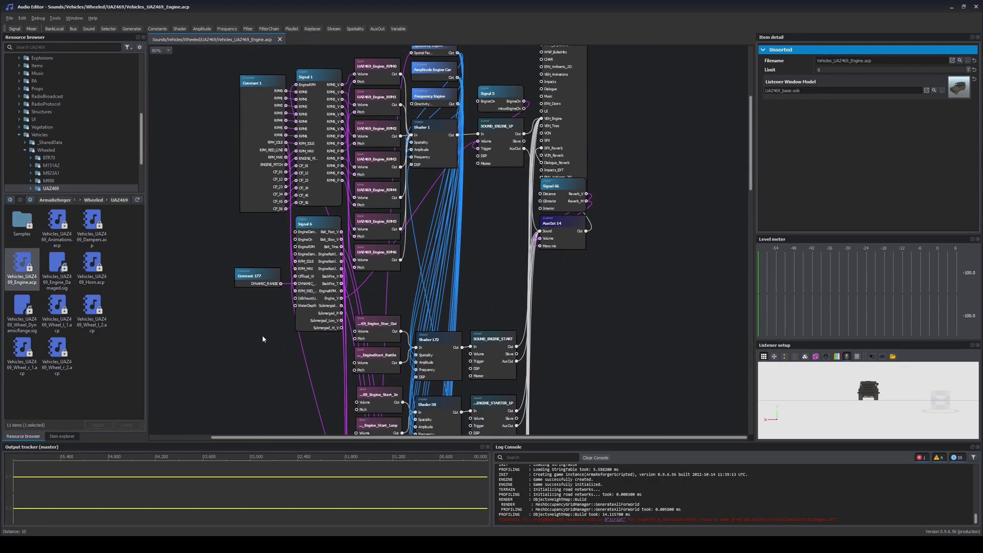
{"action": "left_click", "coordinate": [315, 306]}
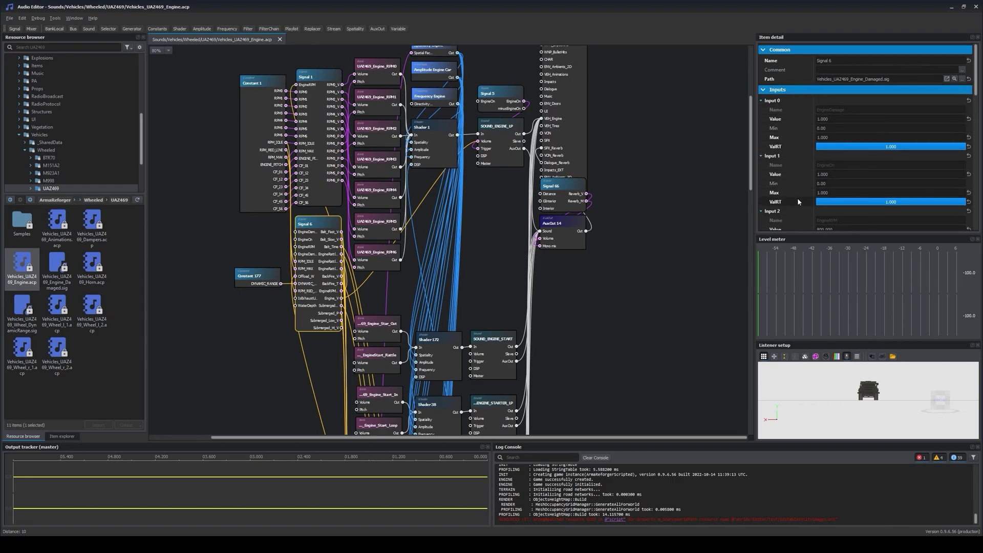
{"action": "scroll", "coordinate": [789, 185], "scroll_direction": "down", "scroll_amount": 1}
{"action": "scroll", "coordinate": [789, 184], "scroll_direction": "down", "scroll_amount": 1}
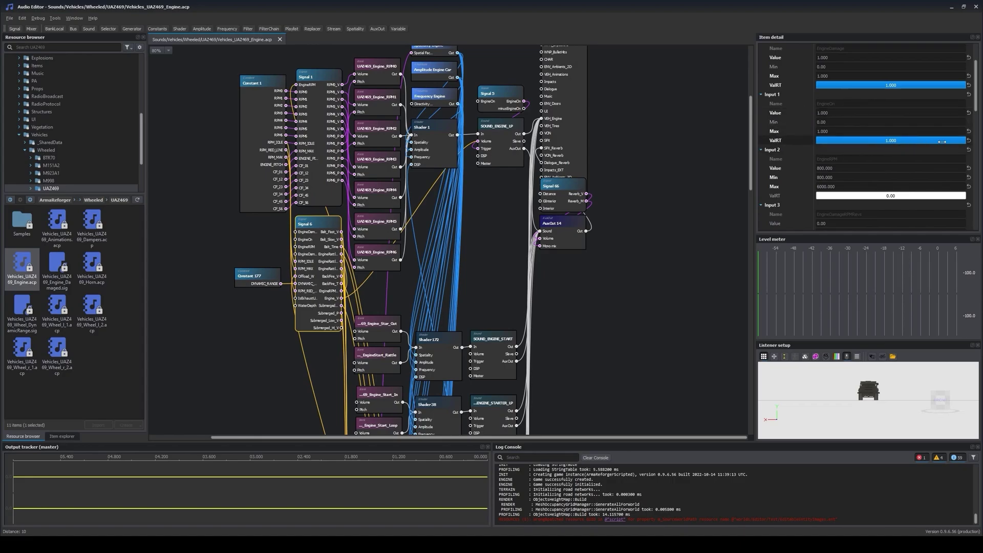
Play the UAZ469 engine graph while adjusting Signal 6's Input 1 and Input 2 ValRT sliders.
{"action": "left_click_drag", "start_coordinate": [949, 143], "coordinate": [823, 136]}
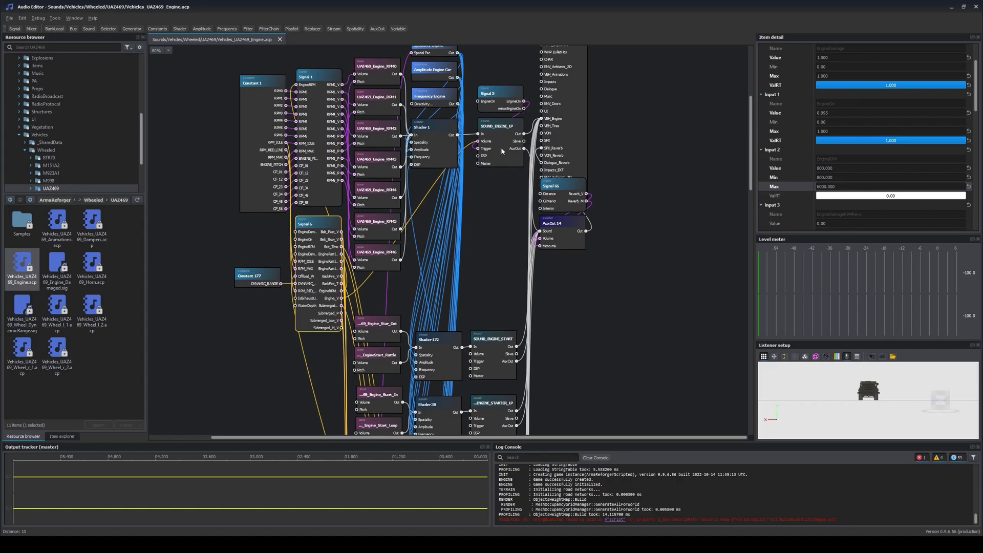
{"action": "key", "text": "space"}
{"action": "mouse_move", "coordinate": [830, 194]}
{"action": "left_mouse_down"}
{"action": "mouse_move", "coordinate": [945, 196]}
{"action": "mouse_move", "coordinate": [823, 194]}
{"action": "left_mouse_up"}
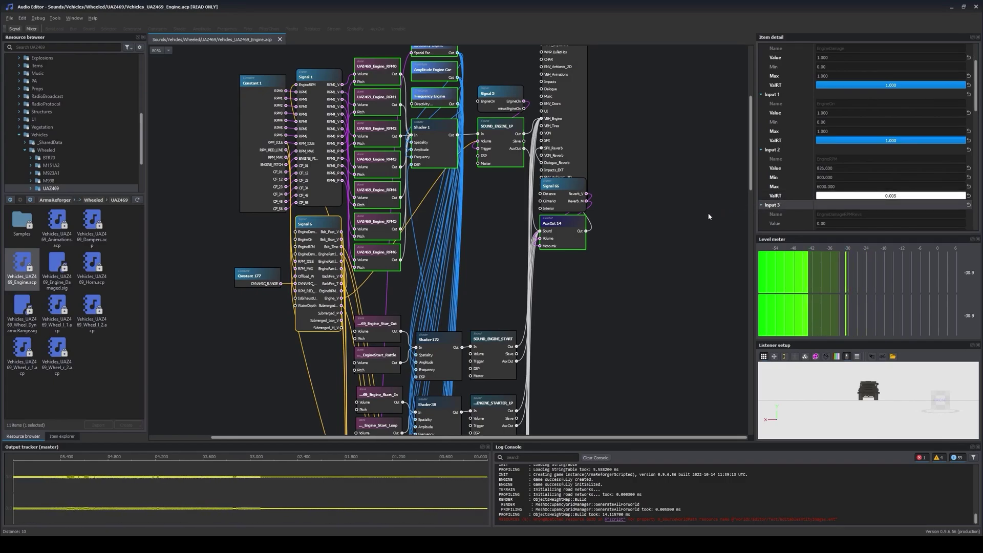